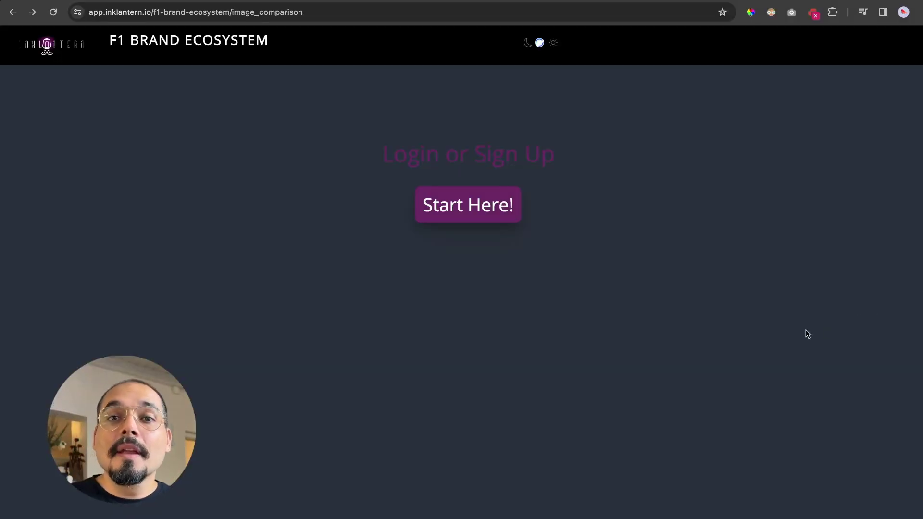
Open the login page from the start screen and sign in to the F1 Brand Ecosystem dashboard.
left_click(203, 15)
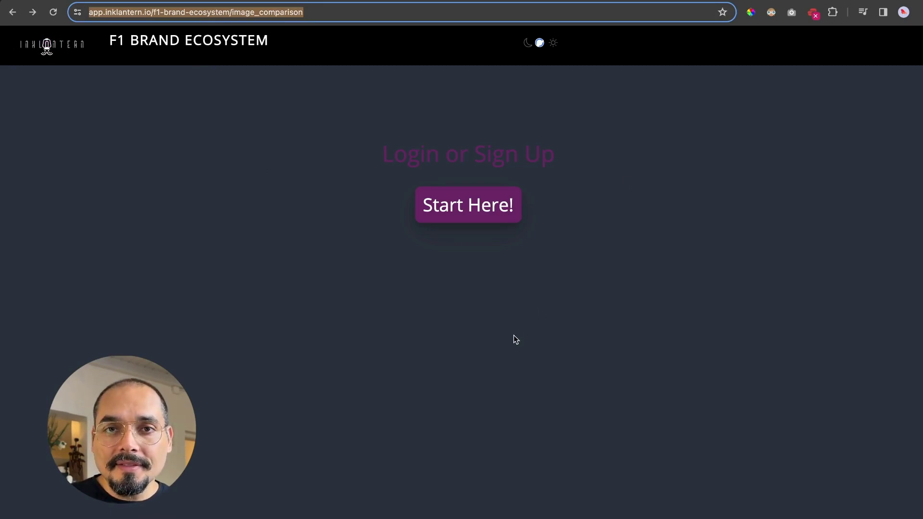
left_click(467, 212)
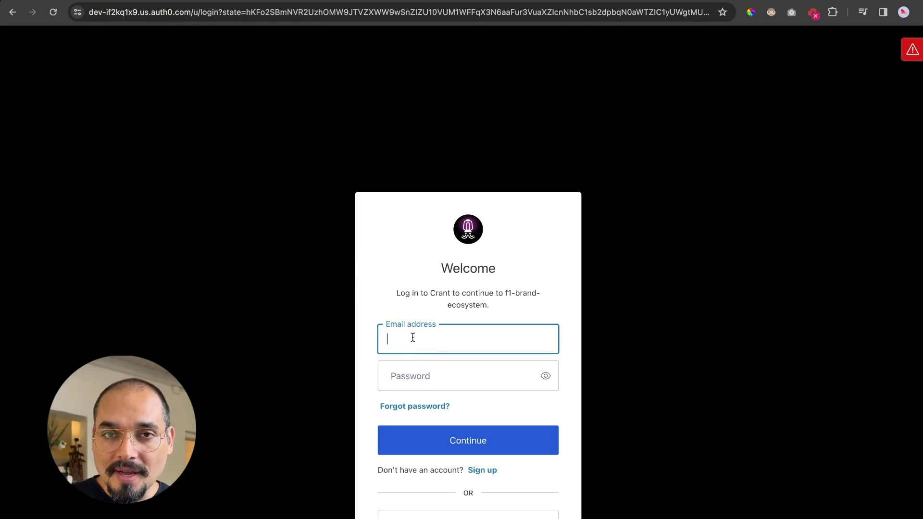
left_click(428, 370)
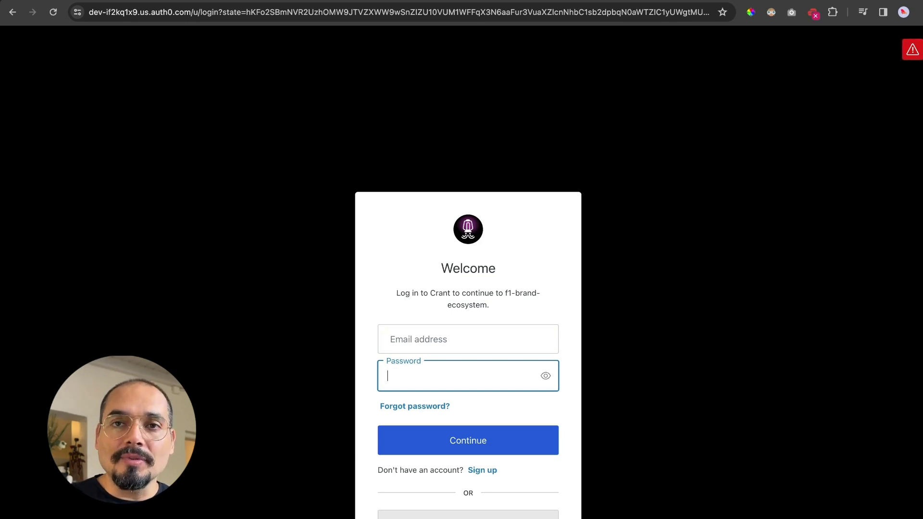
left_click(468, 514)
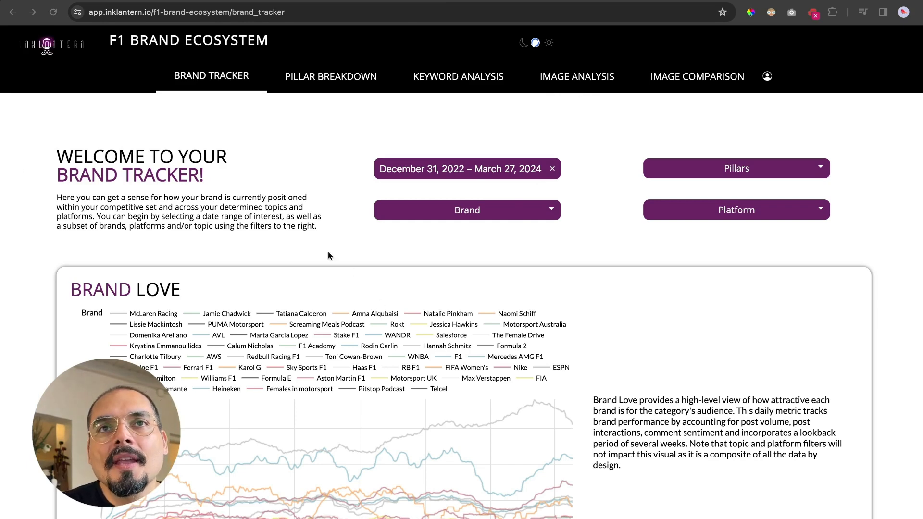
Inspect the options offered by the Brand, Platform and Pillars filters of the brand tracker.
scroll(433, 245, "down", 1)
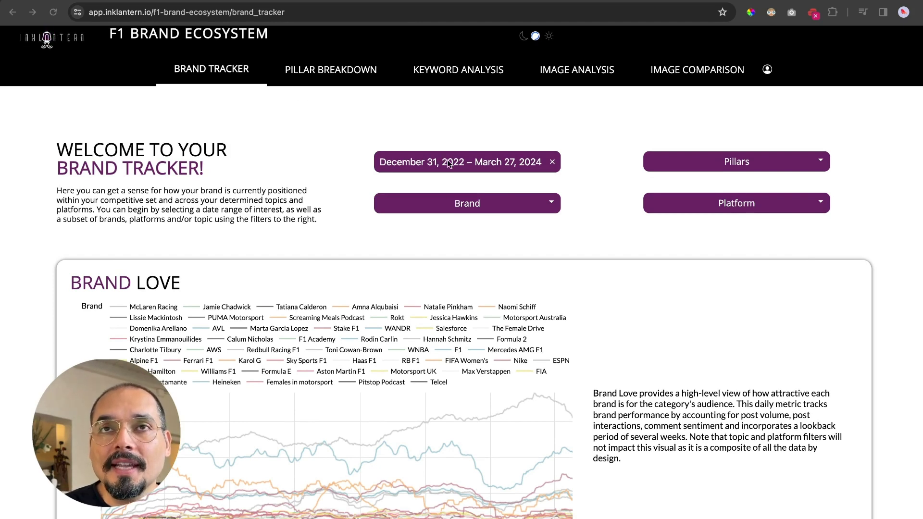
left_click(483, 210)
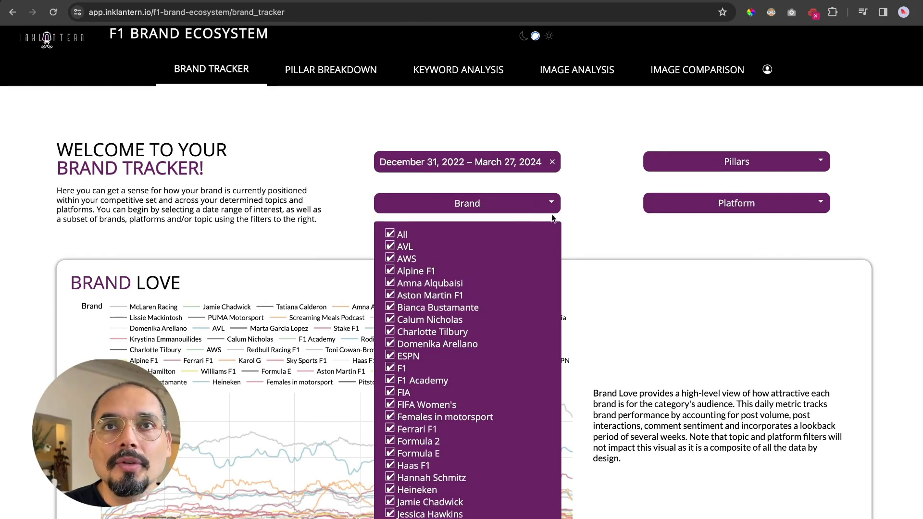
left_click(703, 204)
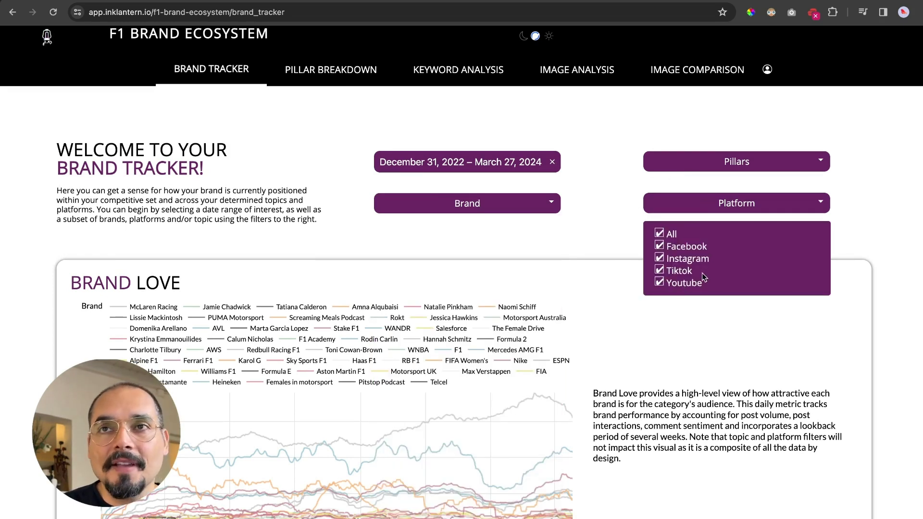
left_click(680, 188)
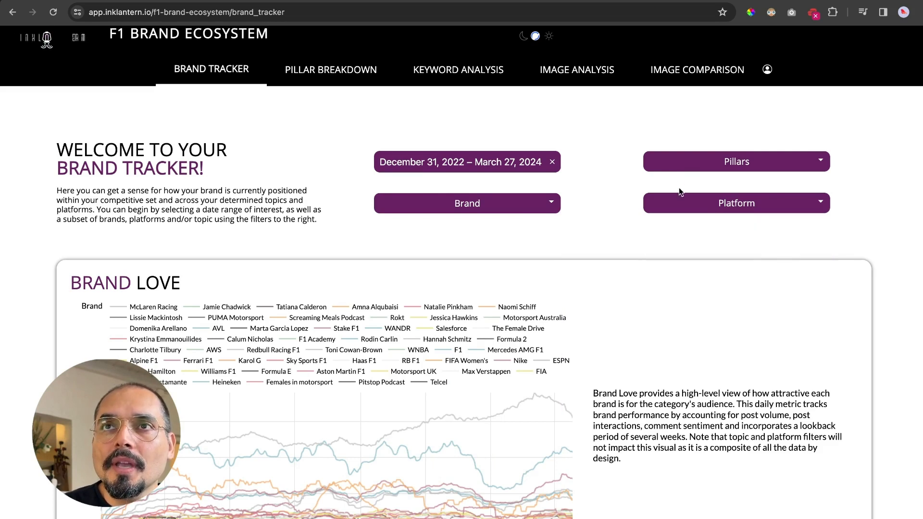
left_click(687, 170)
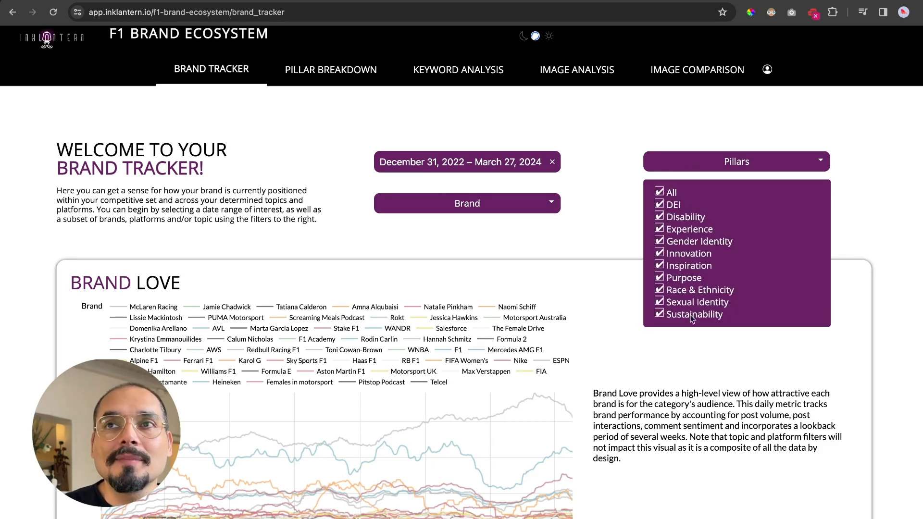
left_click(602, 227)
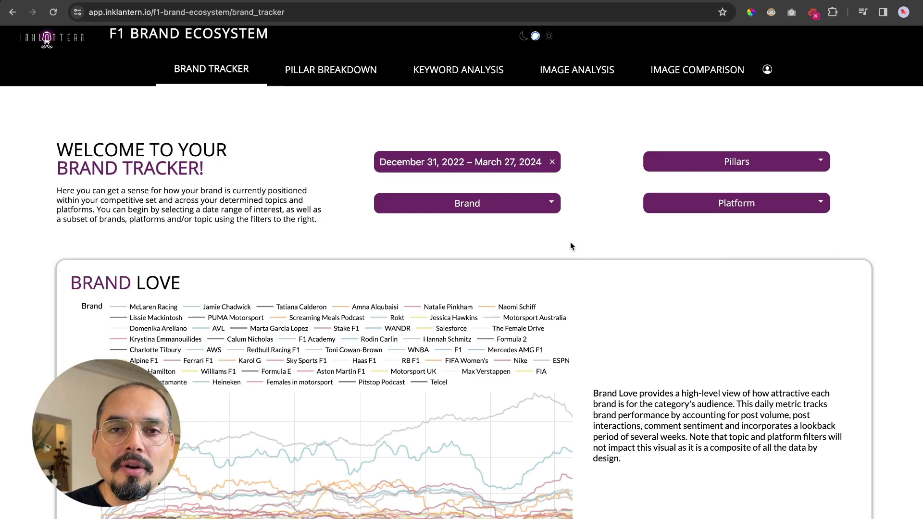
Examine the Brand Love trend chart and its values for individual brands over time.
scroll(570, 246, "down", 1)
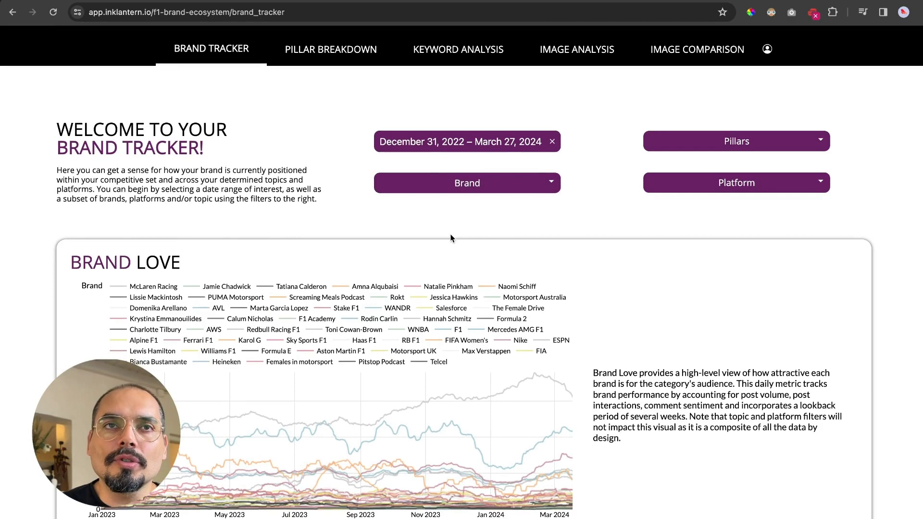
scroll(454, 226, "down", 3)
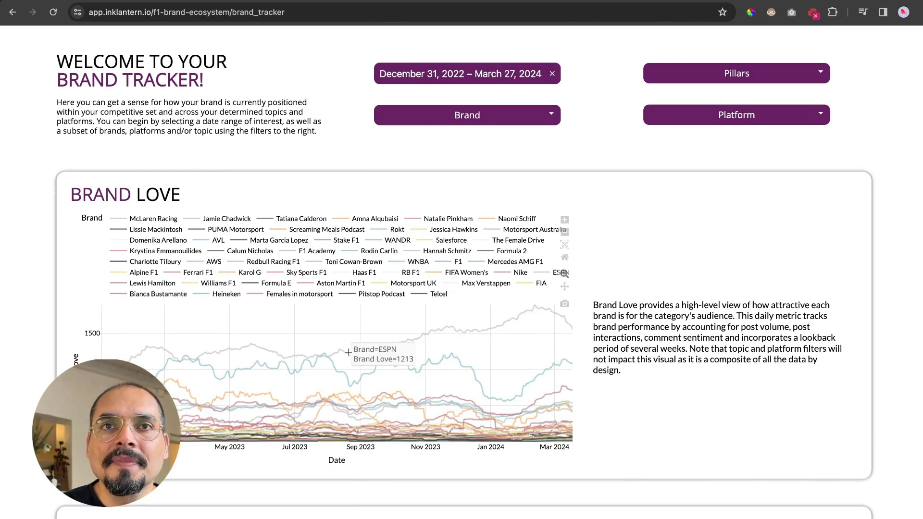
scroll(304, 358, "down", 1)
scroll(304, 358, "down", 1)
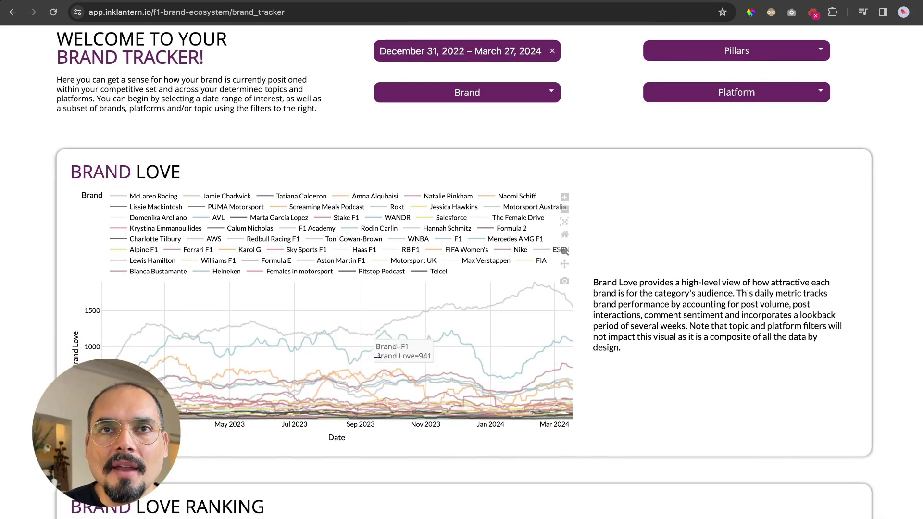
Review the annual, weekly and date range charts in the Brand Love Ranking section.
scroll(366, 370, "down", 3)
scroll(356, 371, "down", 6)
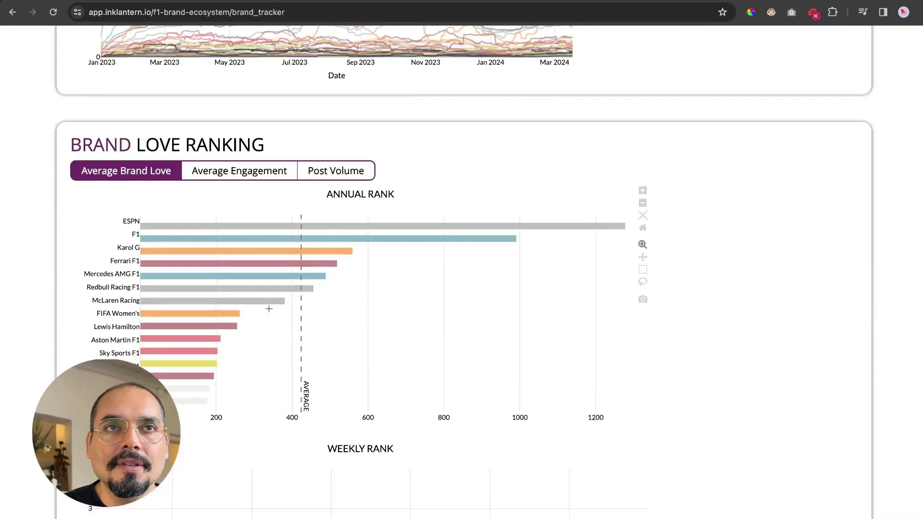
scroll(187, 204, "up", 1)
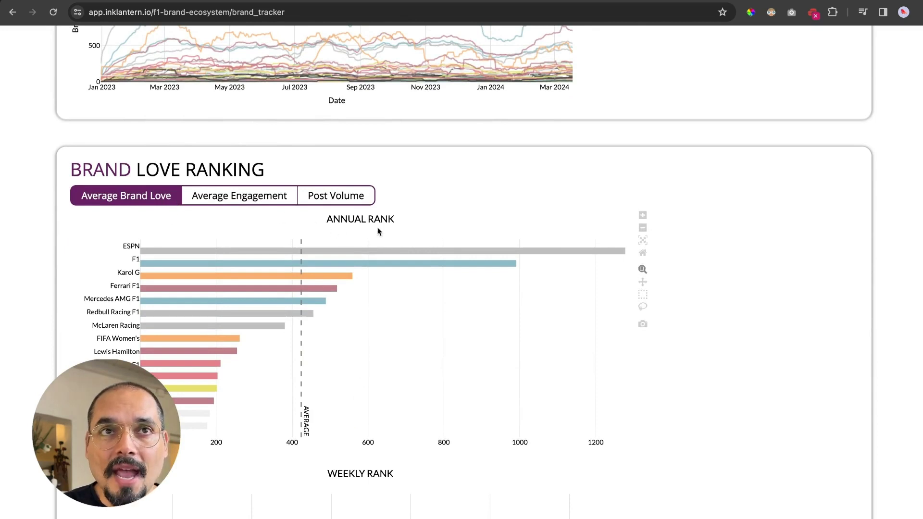
scroll(146, 294, "down", 4)
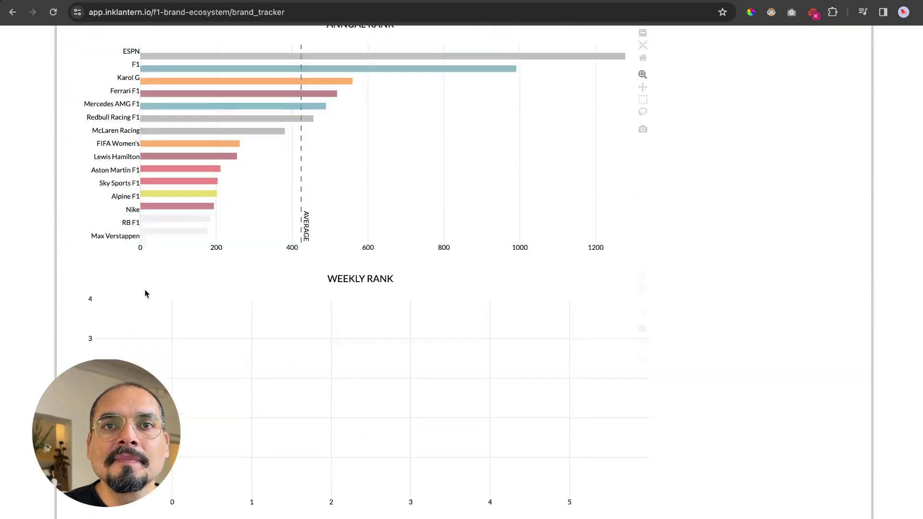
scroll(243, 304, "down", 2)
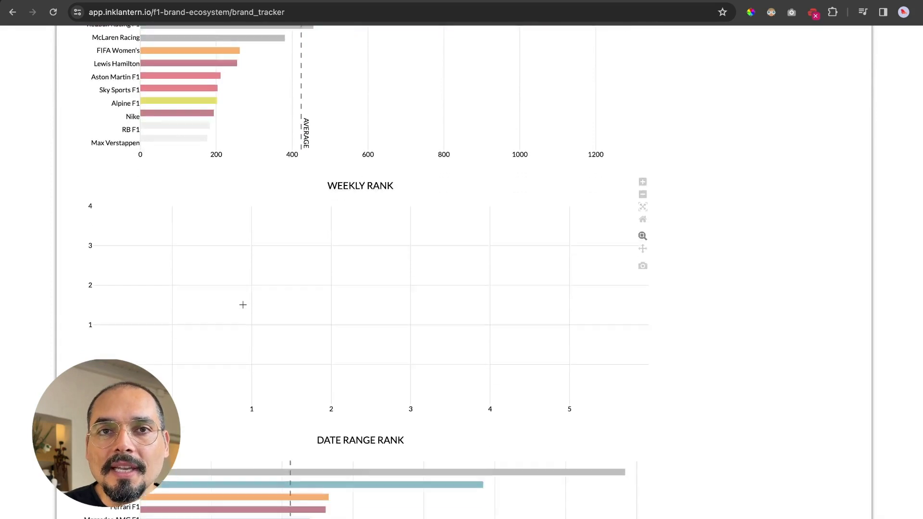
scroll(243, 304, "down", 3)
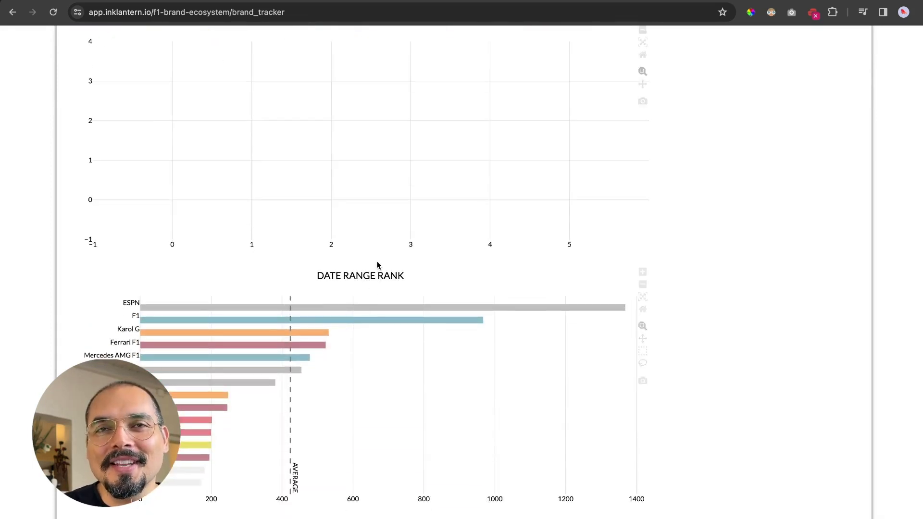
scroll(377, 264, "up", 6)
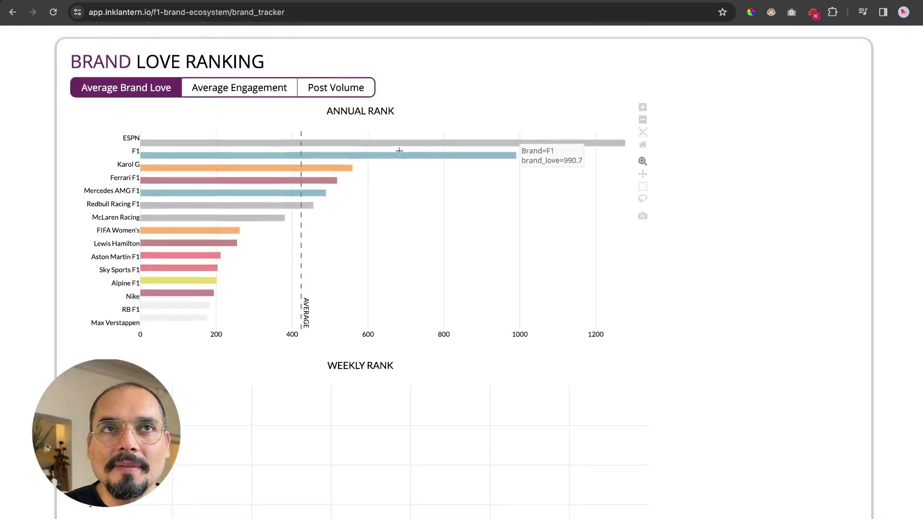
scroll(399, 151, "up", 1)
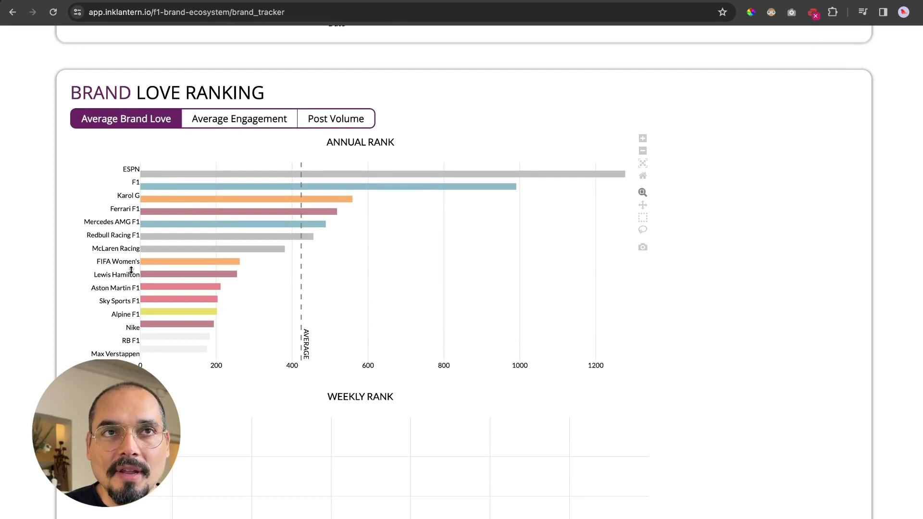
Examine the DEI Index trend and the Brand Breakdown charts for share of voice, share of engagement and average engagement per post.
scroll(179, 301, "down", 5)
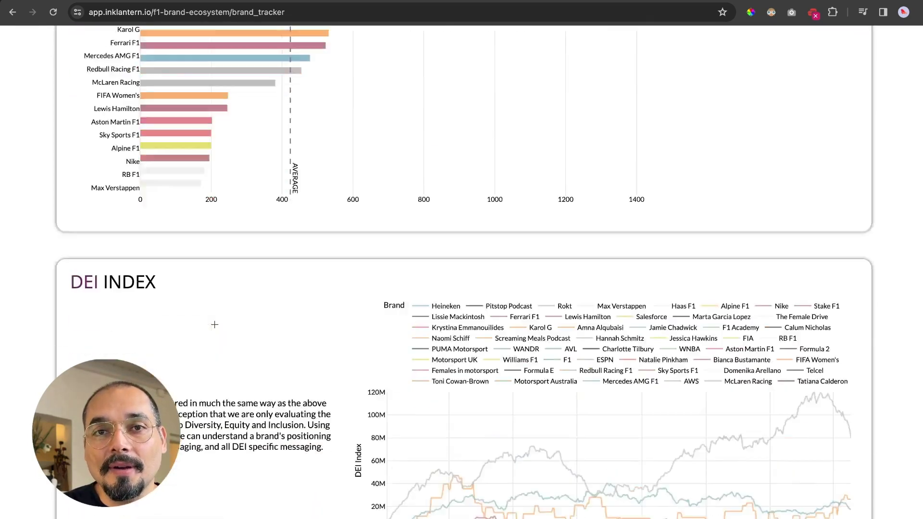
scroll(215, 324, "down", 2)
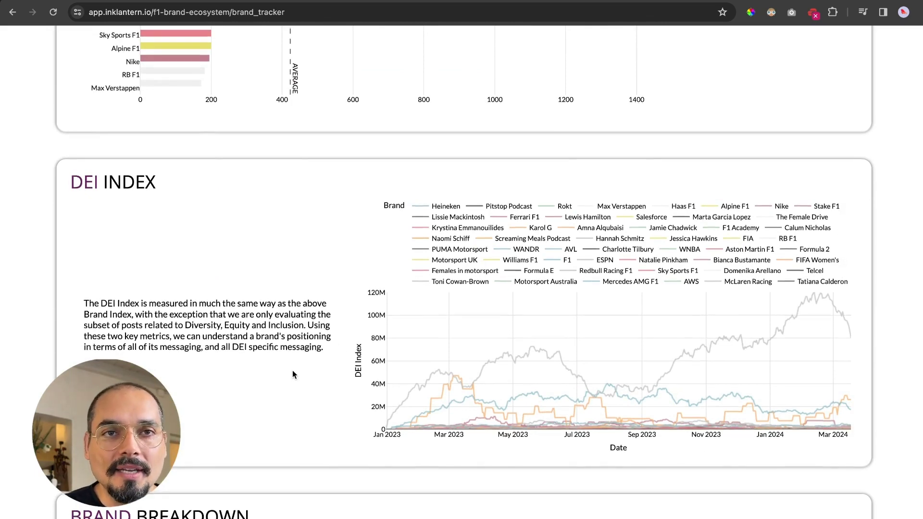
scroll(292, 370, "down", 8)
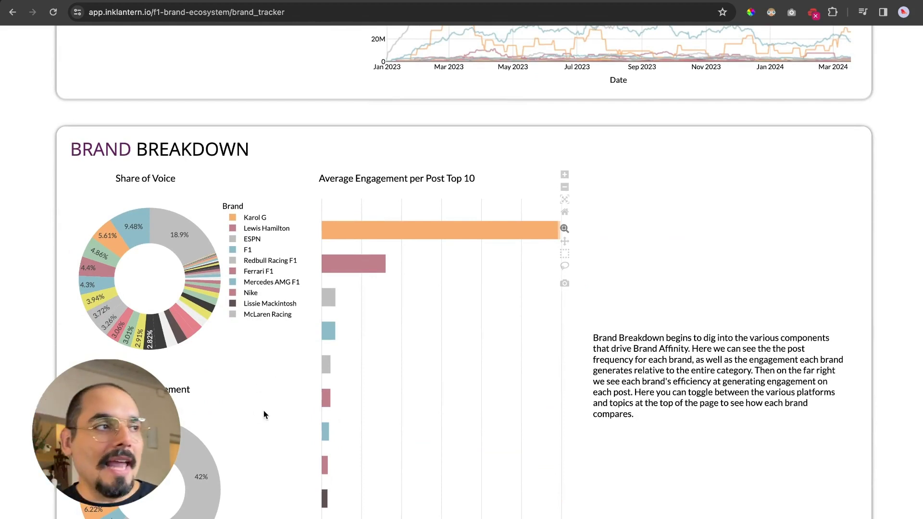
scroll(236, 360, "down", 1)
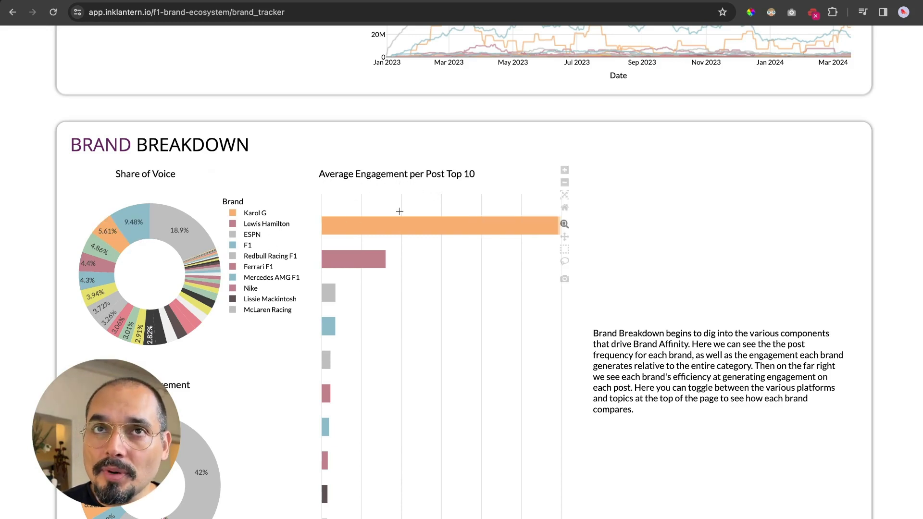
mouse_move(396, 225)
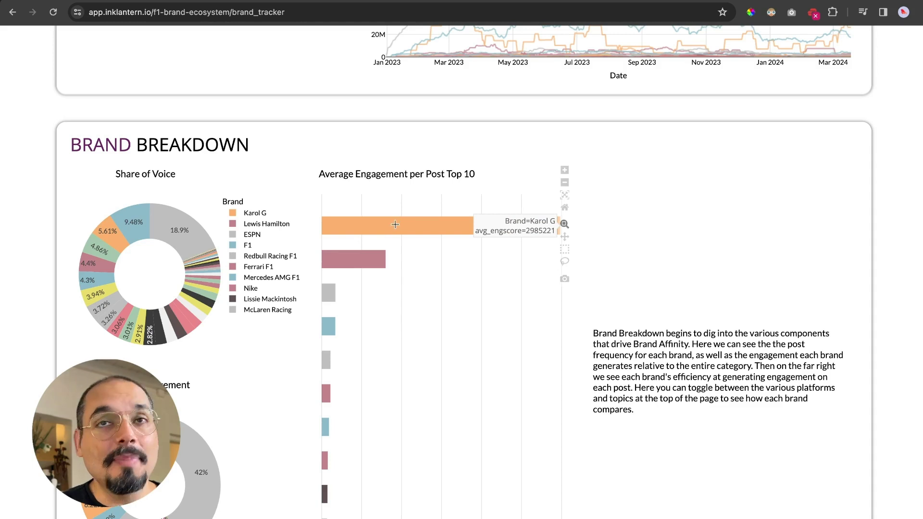
mouse_move(365, 255)
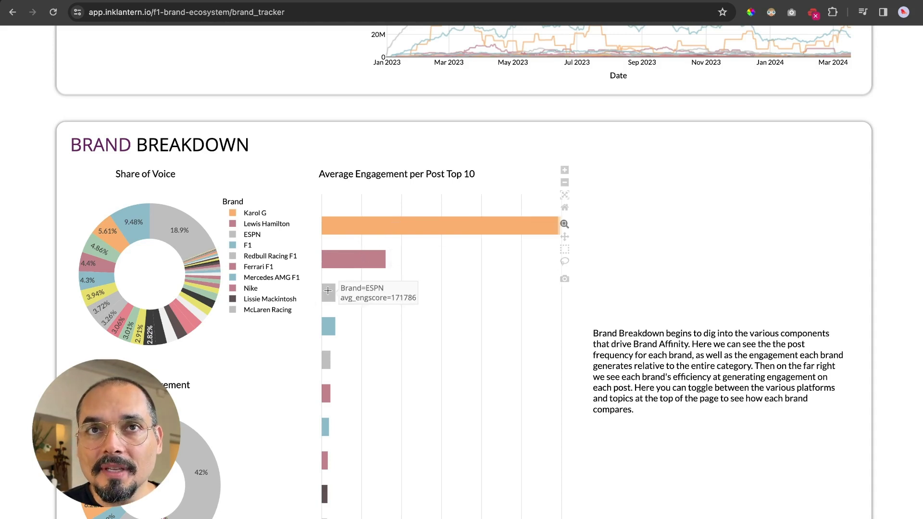
scroll(284, 425, "down", 2)
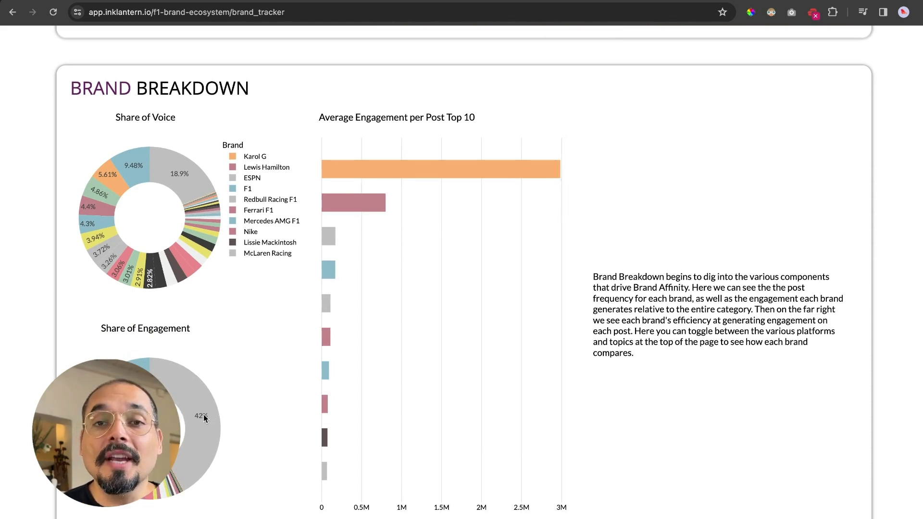
scroll(283, 378, "down", 1)
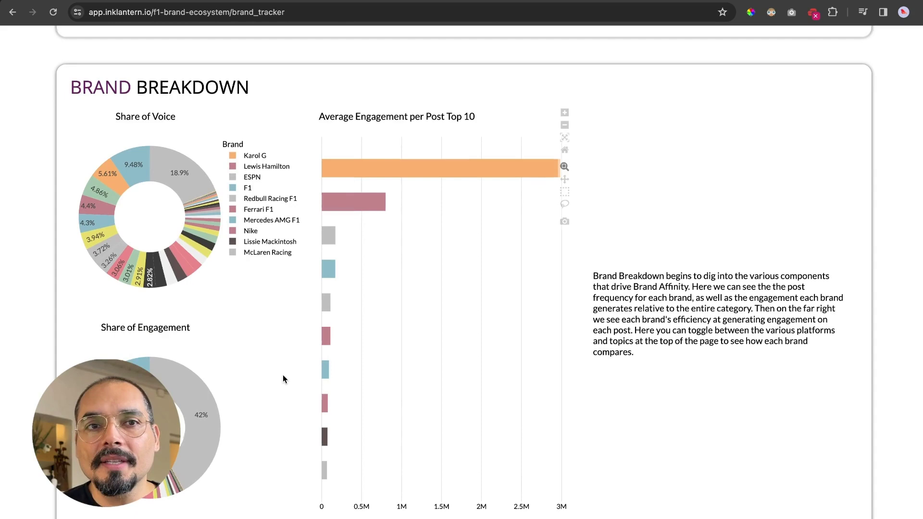
Review the Platform Share Comparison charts, including the Instagram and Facebook post counts, and the Top Posts table.
scroll(282, 379, "down", 10)
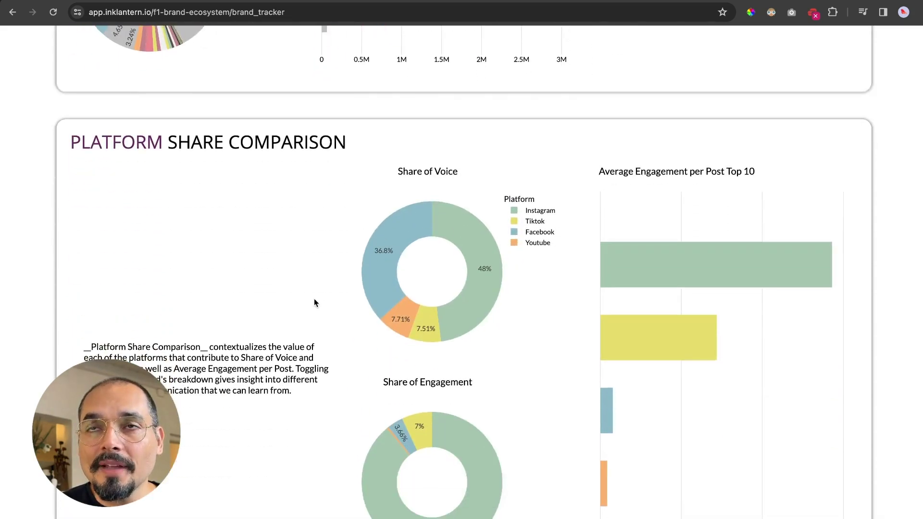
mouse_move(681, 270)
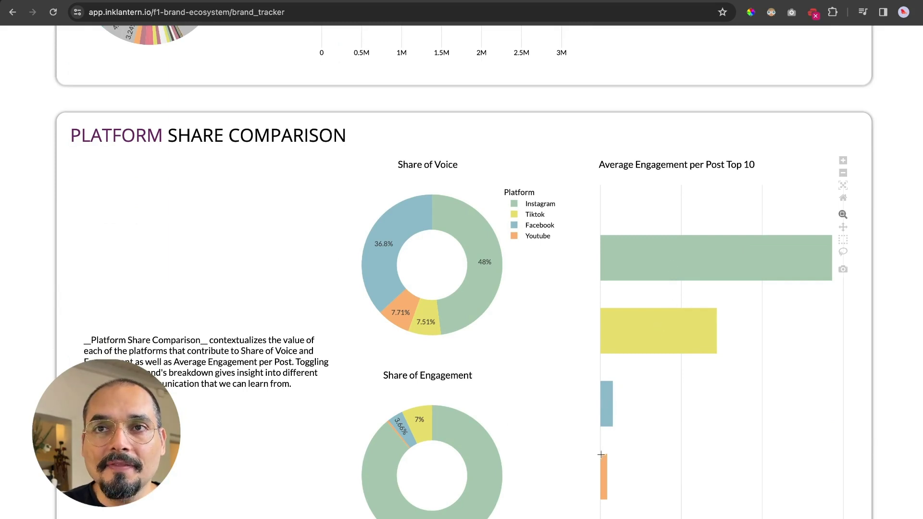
scroll(535, 307, "up", 1)
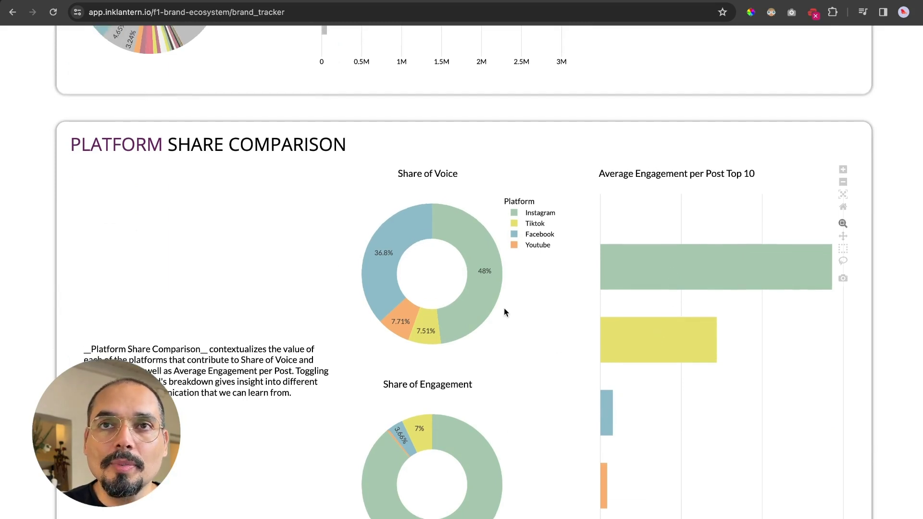
mouse_move(483, 305)
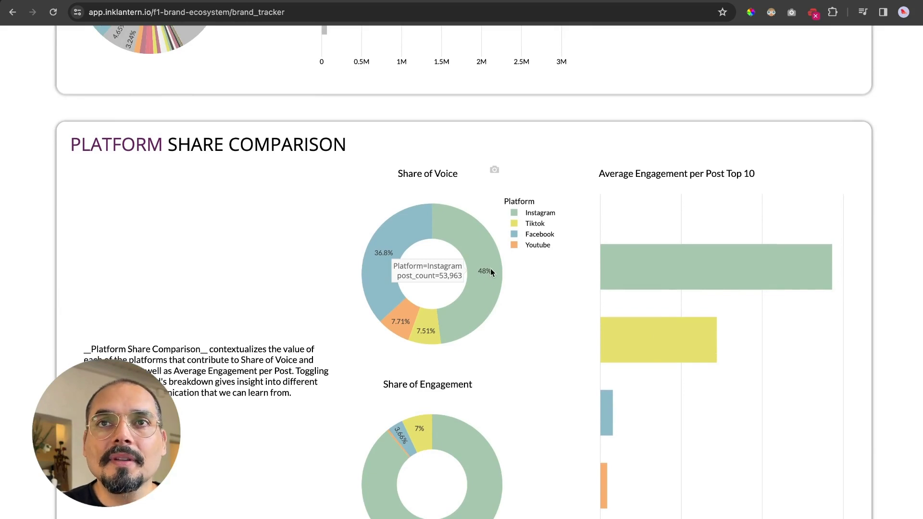
mouse_move(382, 252)
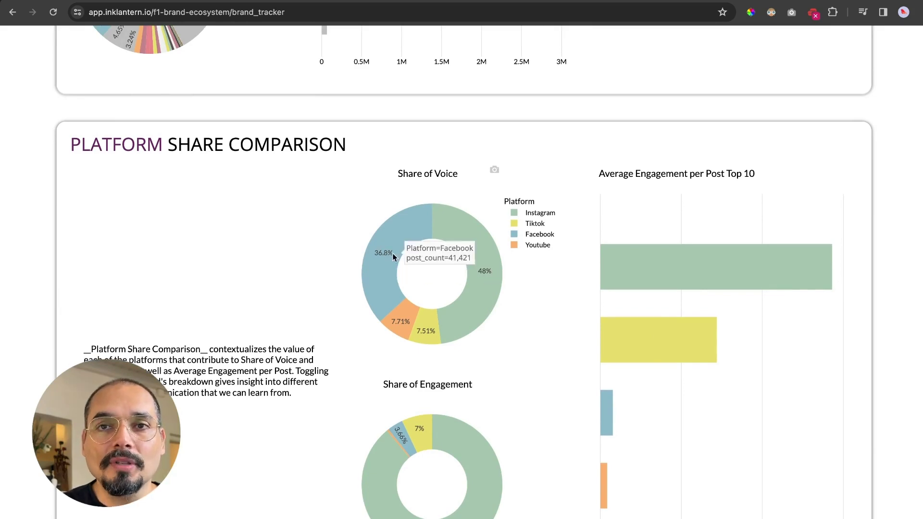
scroll(383, 377, "down", 8)
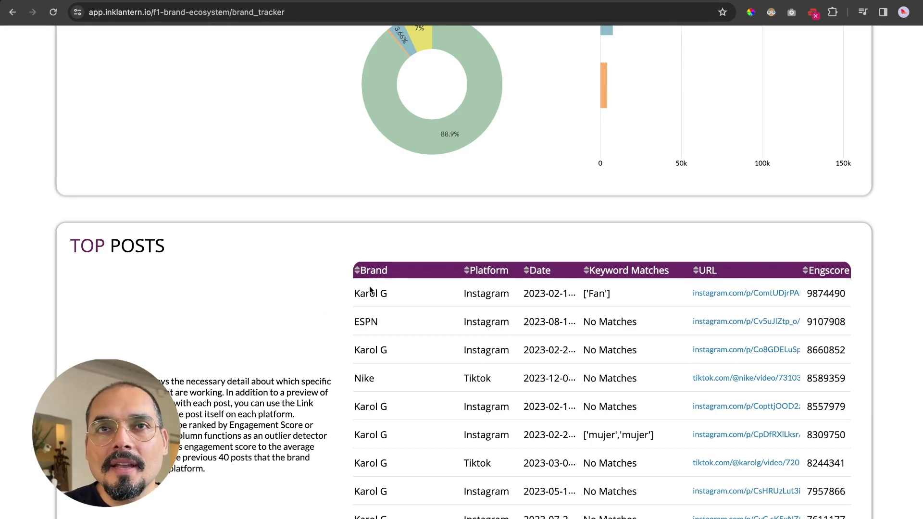
scroll(430, 305, "up", 20)
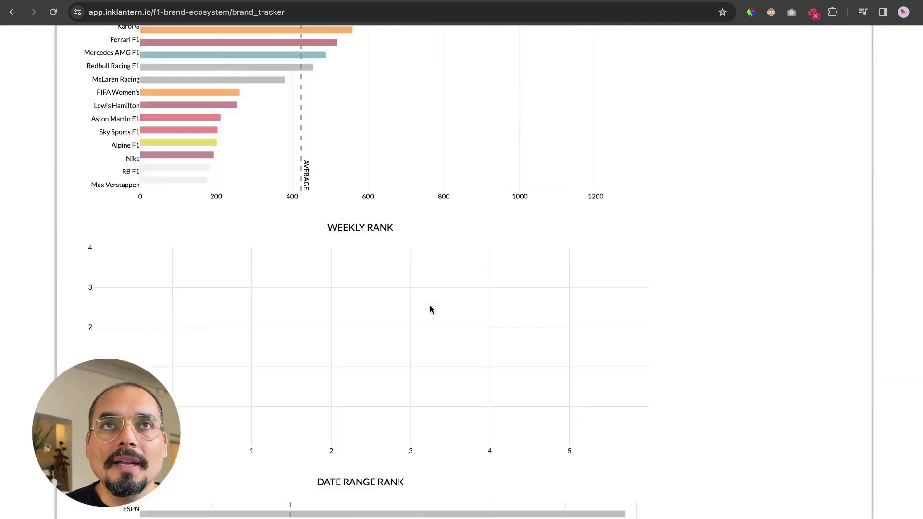
Open the Pillar Breakdown page and view the options available in the Pillars filter.
left_click(370, 81)
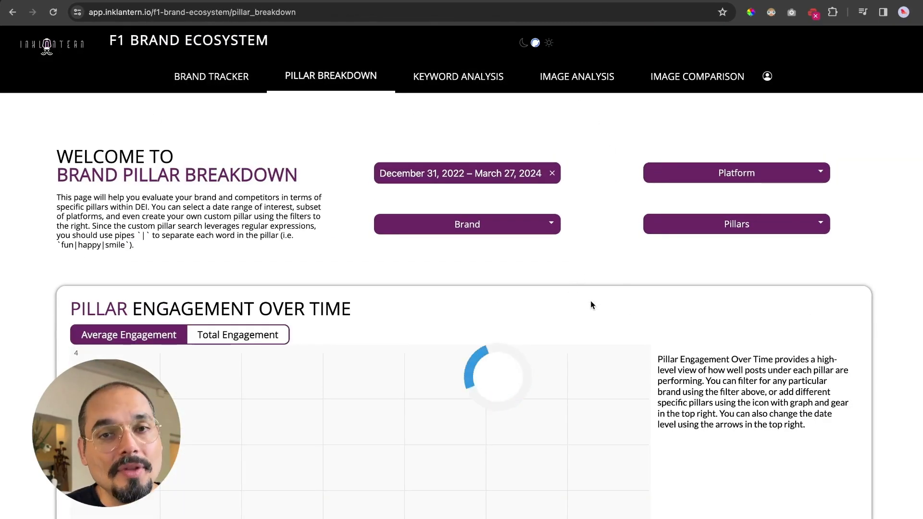
left_click(683, 234)
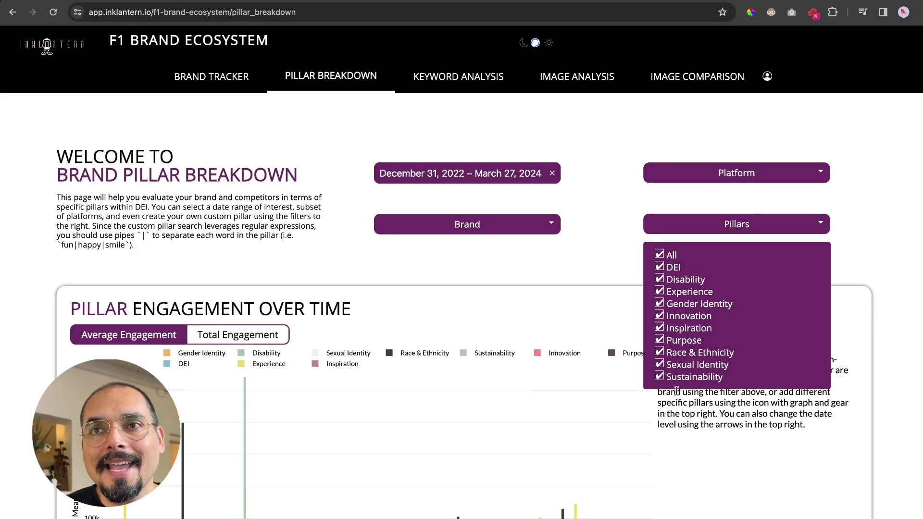
left_click(522, 308)
Look over the Pillar Engagement Over Time chart and the options in the Brand filter.
scroll(525, 310, "down", 3)
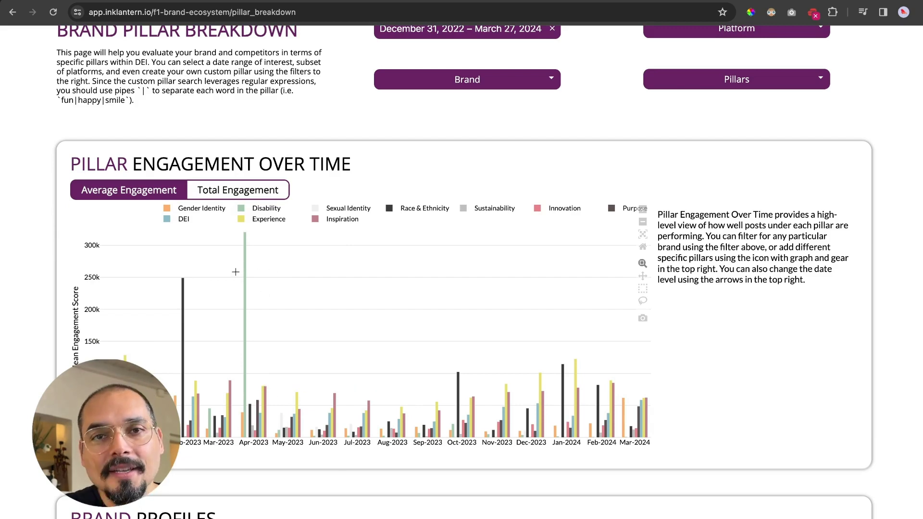
scroll(289, 283, "up", 3)
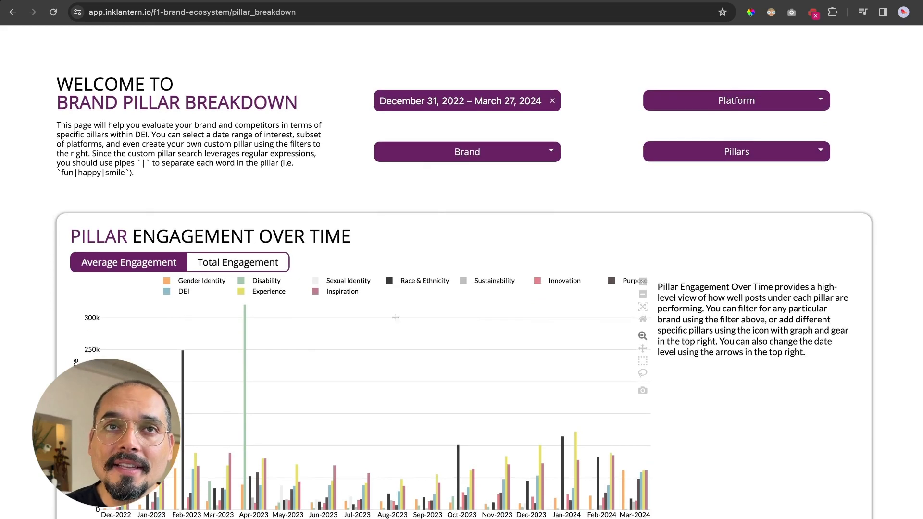
left_click(443, 151)
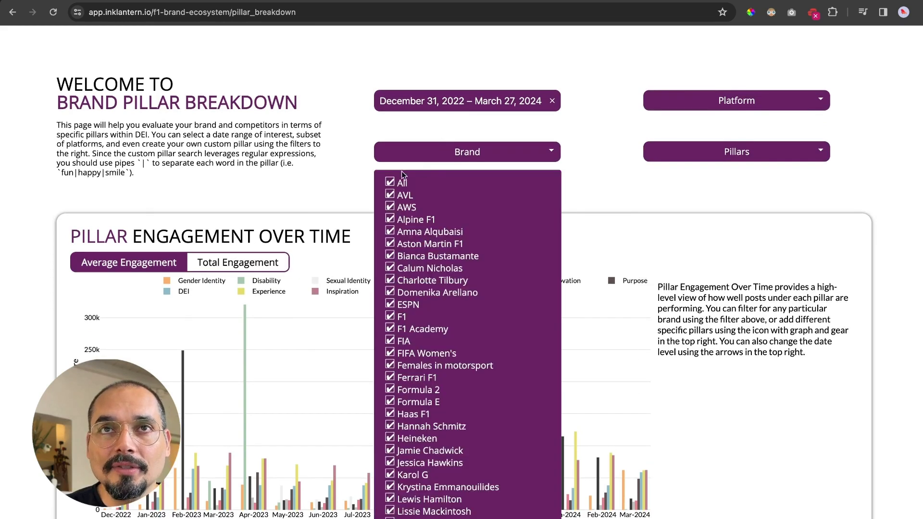
left_click(348, 167)
Isolate F1 in the Brand Profiles radar chart and add Amna Alqubaisi for comparison.
scroll(367, 301, "down", 10)
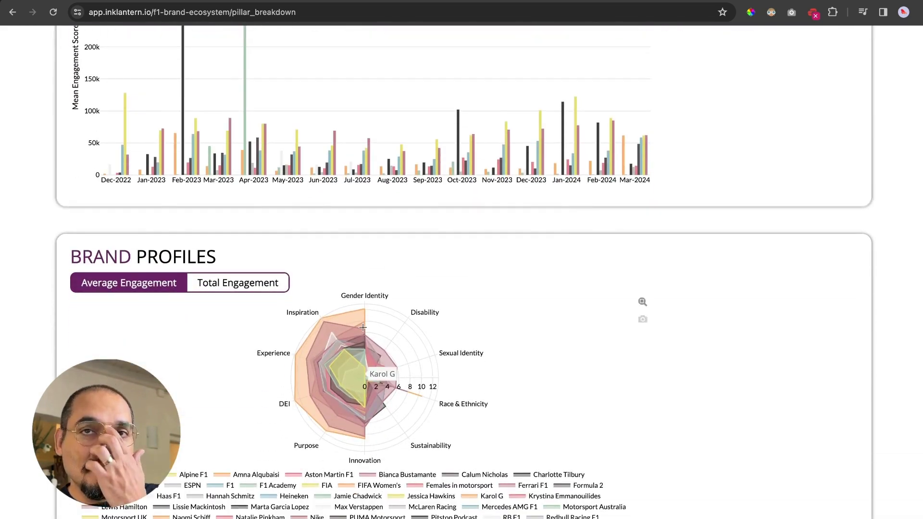
scroll(365, 329, "down", 1)
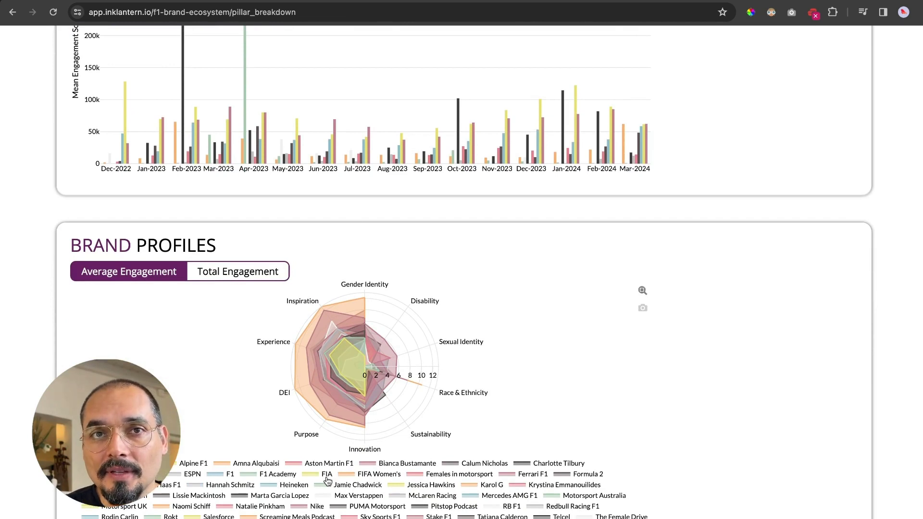
double_click(222, 477)
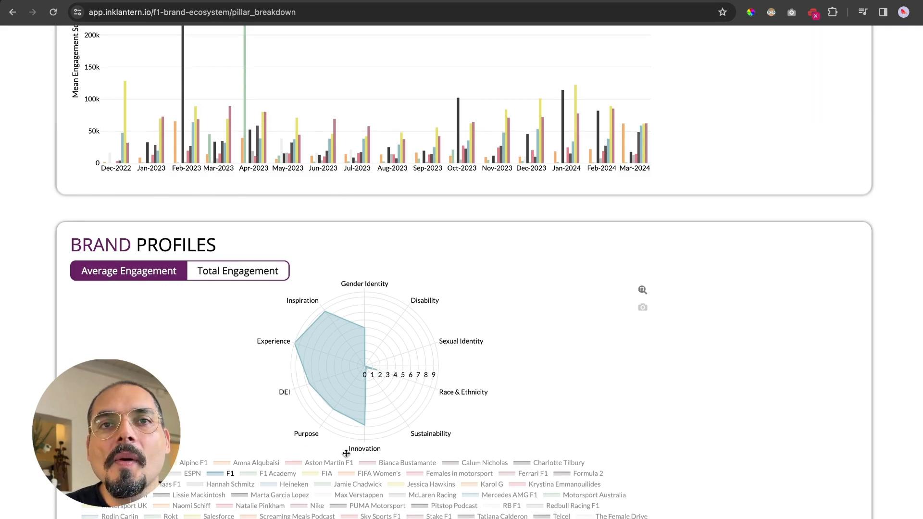
scroll(339, 452, "down", 1)
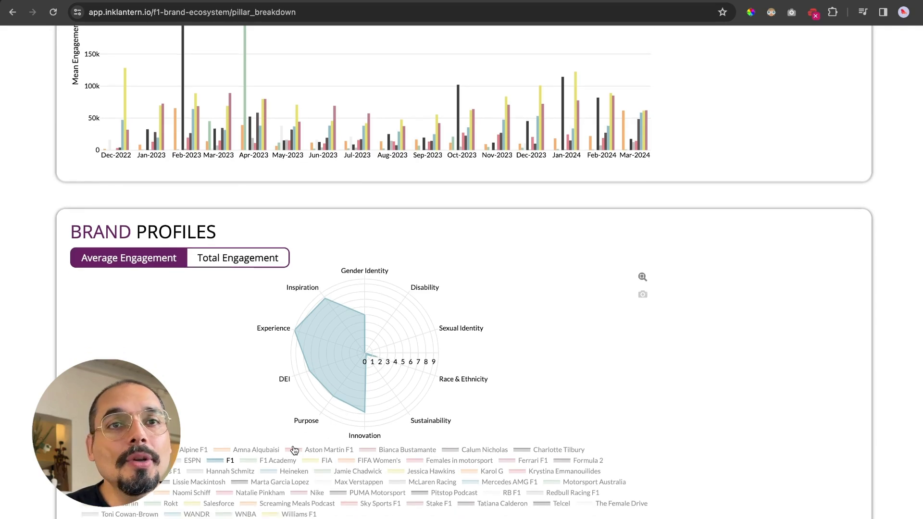
left_click(260, 449)
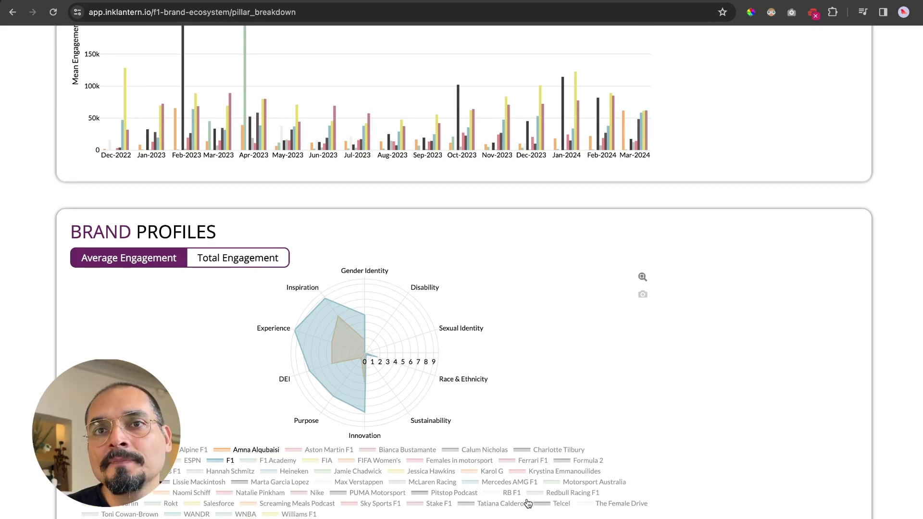
double_click(507, 505)
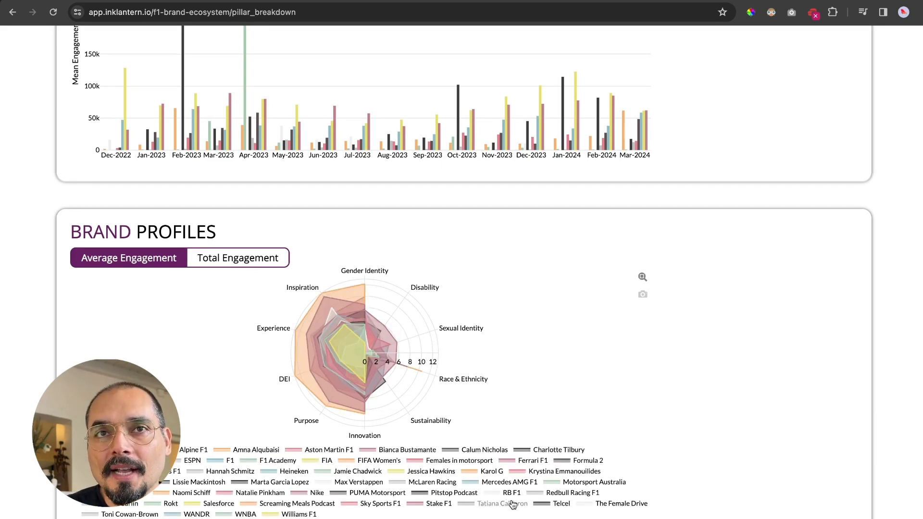
left_click(504, 504)
double_click(507, 503)
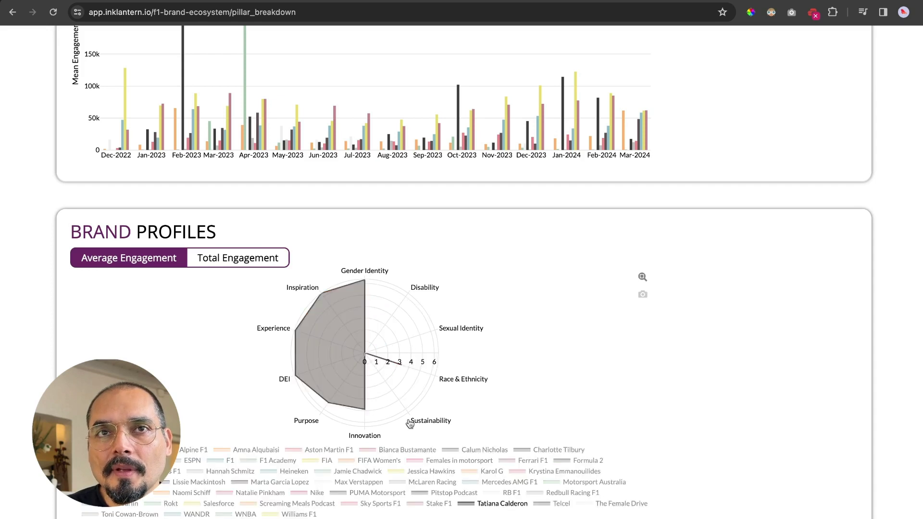
Look over the Pillar Breakdown's Top Posts table and revisit the Pillars filter.
scroll(446, 402, "down", 1)
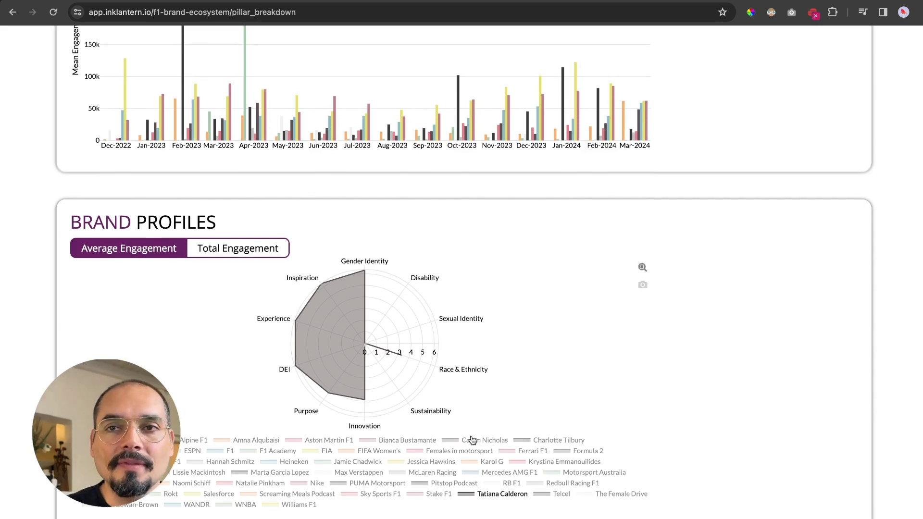
scroll(471, 439, "down", 10)
scroll(472, 440, "down", 7)
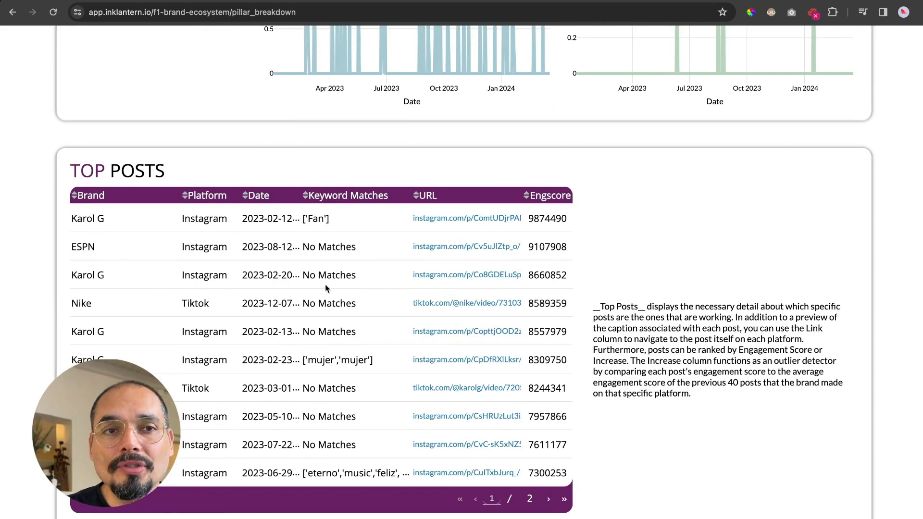
scroll(586, 185, "up", 20)
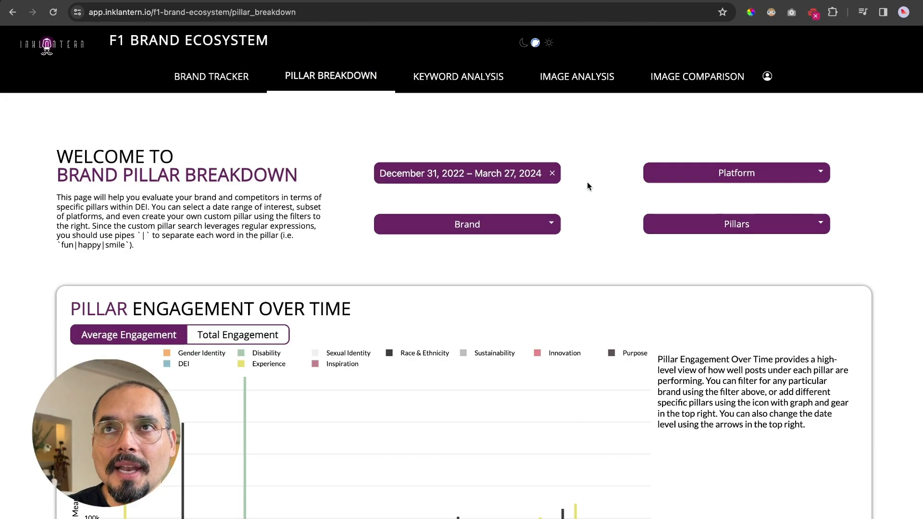
left_click(727, 229)
left_click(464, 340)
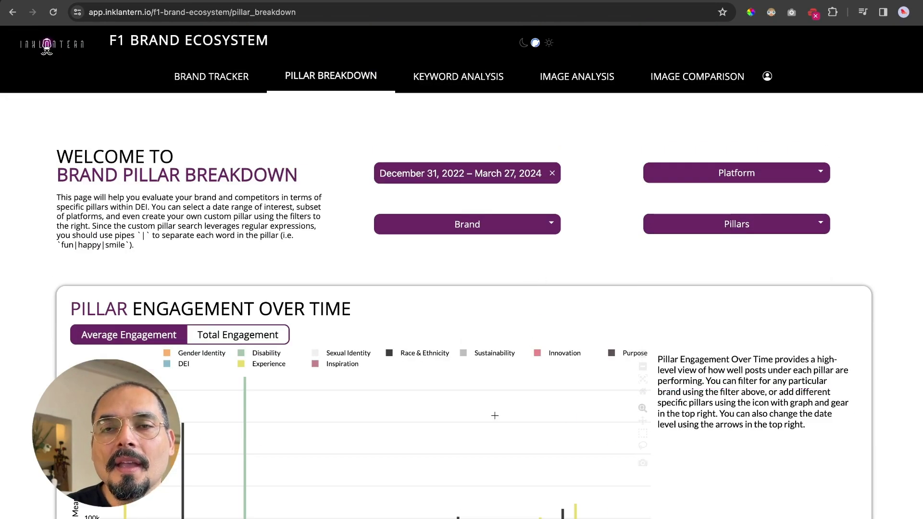
Examine how pillar shares are split by month in the Engagement by Pillar stacked chart.
scroll(494, 415, "down", 15)
scroll(495, 415, "down", 10)
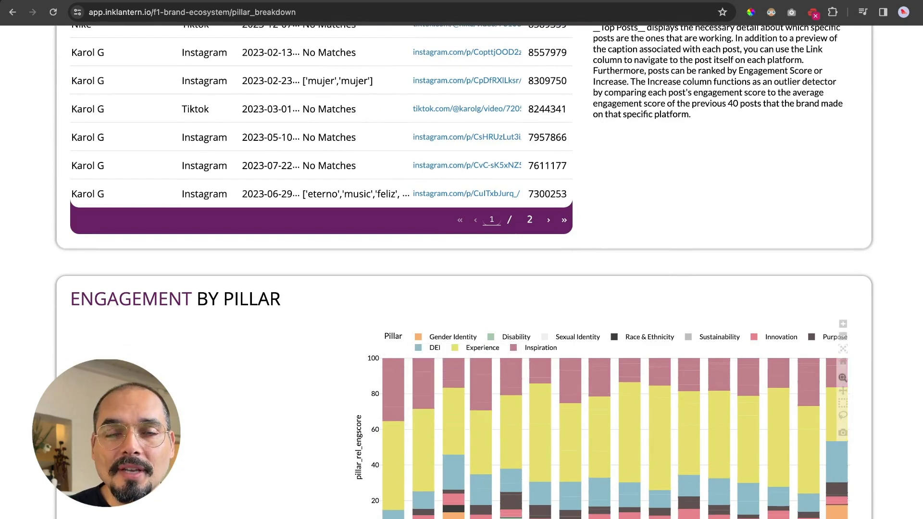
mouse_move(397, 397)
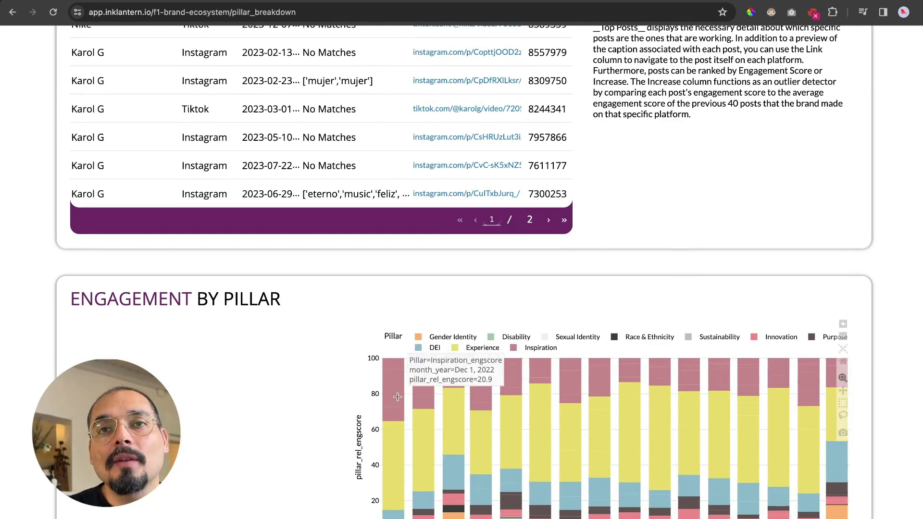
mouse_move(487, 432)
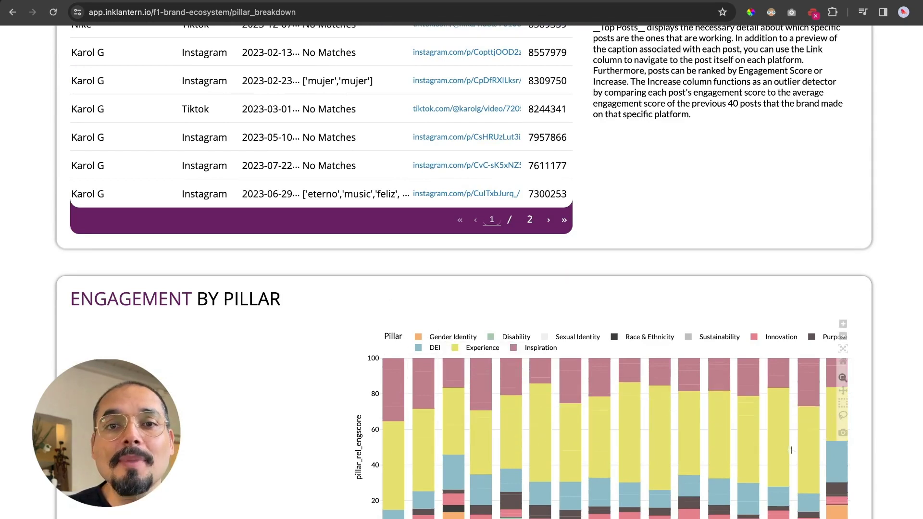
mouse_move(782, 453)
Open the Image Comparison page and show Ferrari F1's top 10 features with Black-and-white example images in the first chart.
scroll(592, 162, "up", 15)
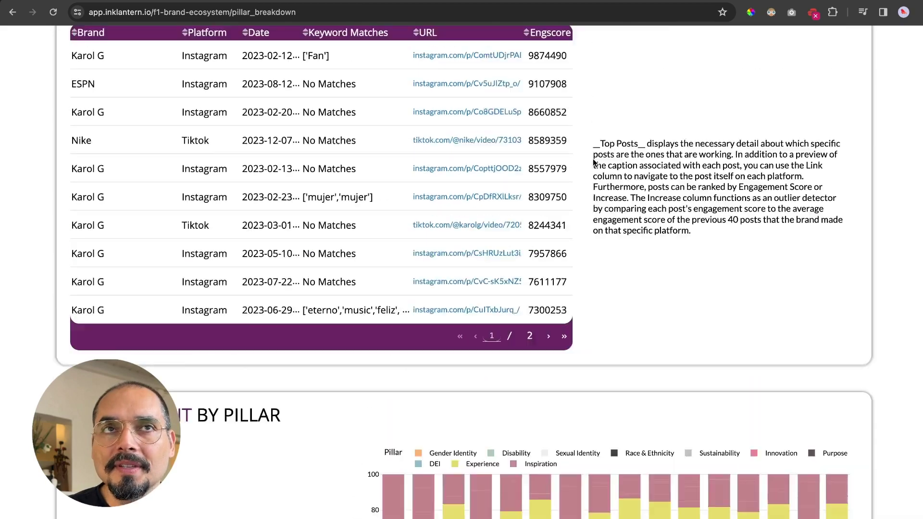
scroll(593, 162, "up", 1)
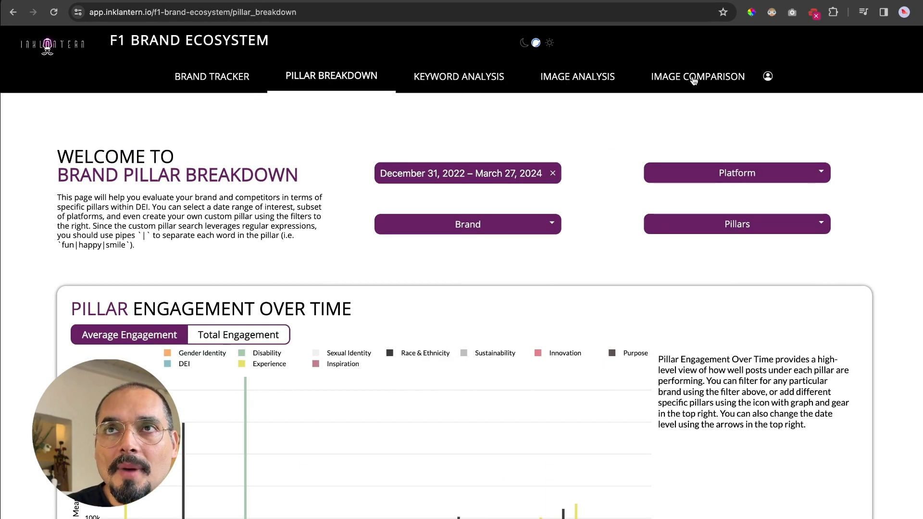
left_click(696, 77)
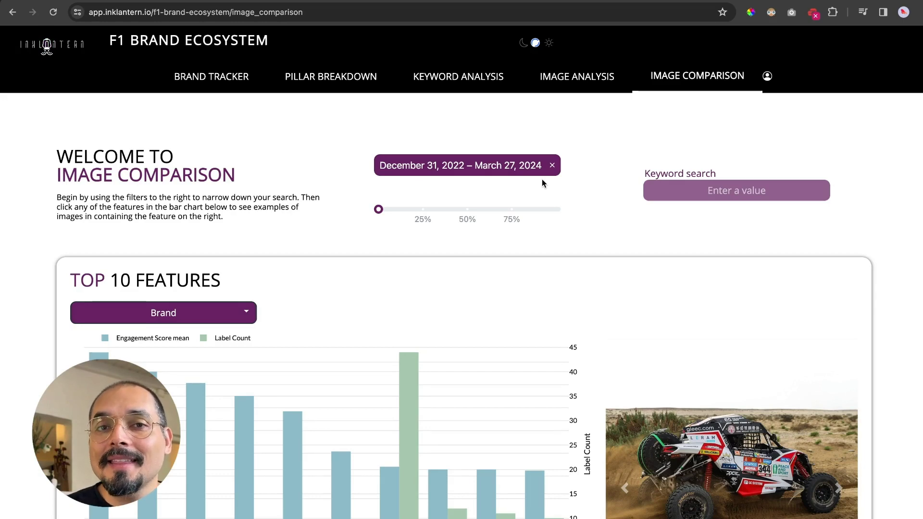
left_click(201, 315)
scroll(201, 314, "down", 3)
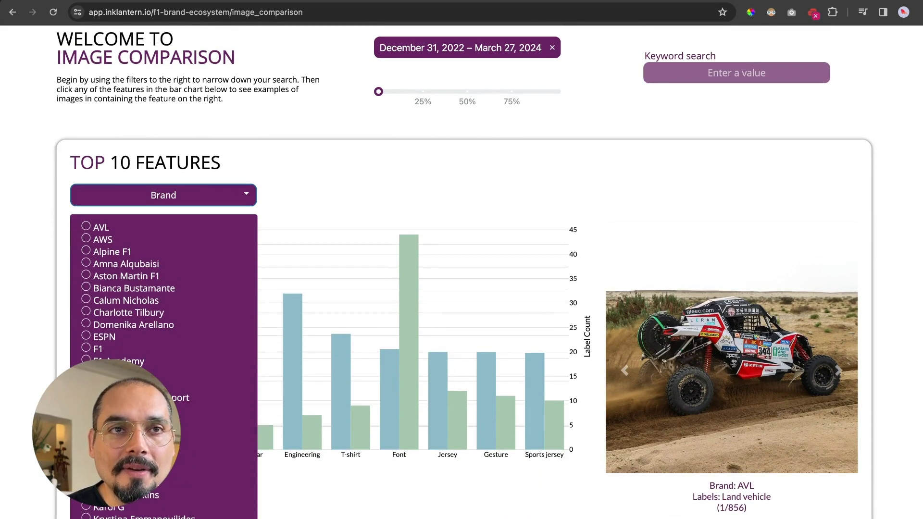
key("Escape")
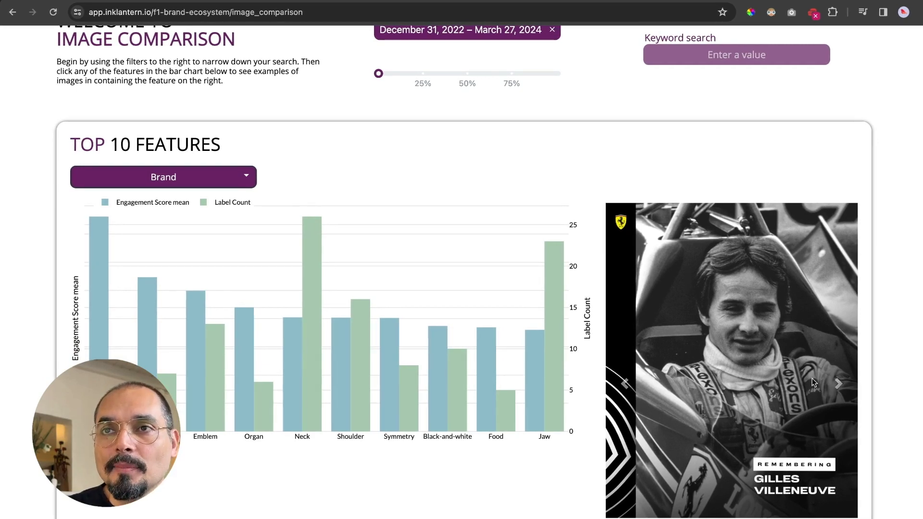
Browse Ferrari F1's Black-and-white example images up to the fourth one.
left_click(839, 385)
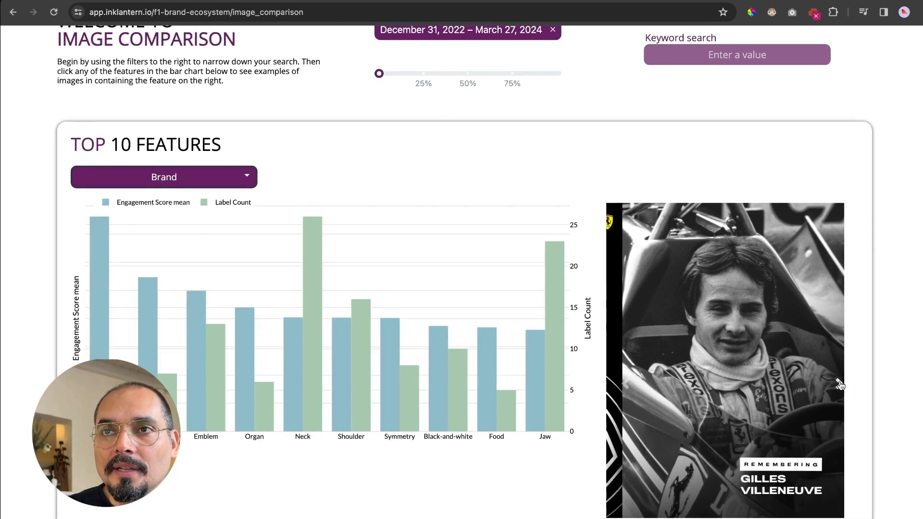
left_click(839, 387)
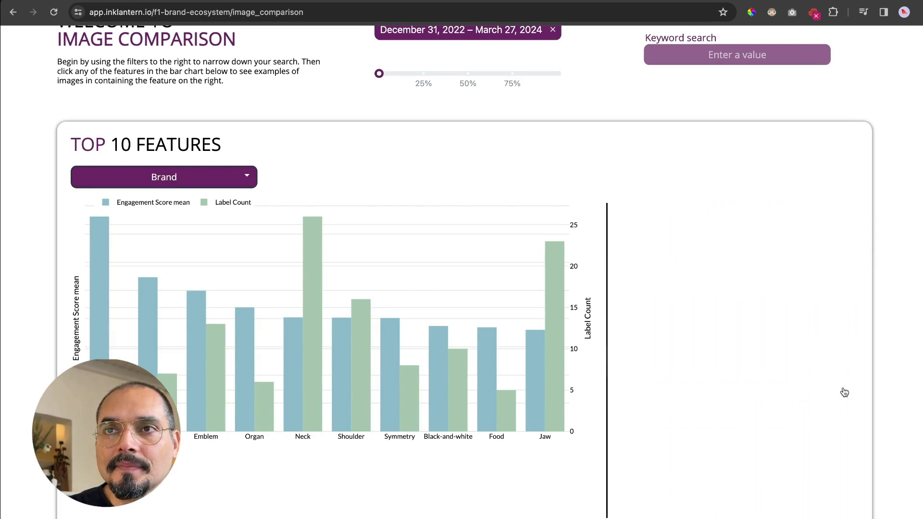
left_click(839, 389)
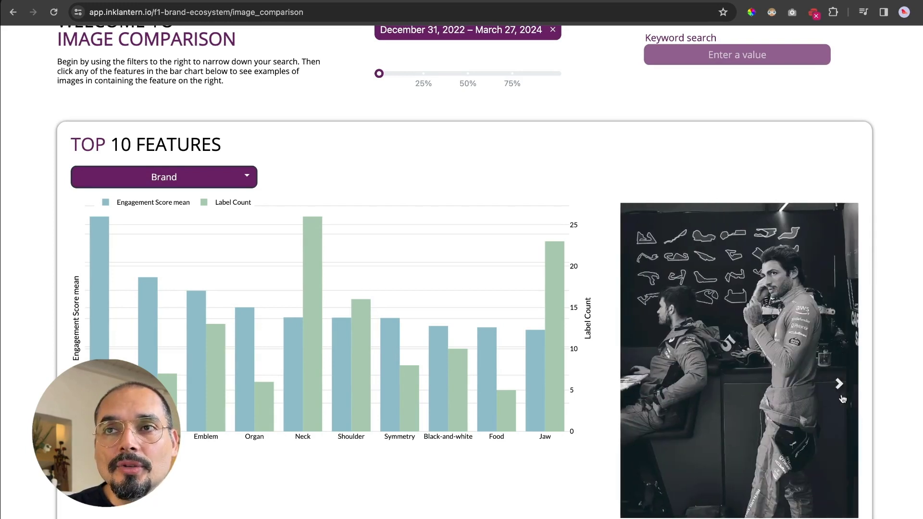
Set the brand of the second Top 10 Features chart to Alpine F1.
scroll(696, 451, "down", 2)
scroll(274, 372, "down", 10)
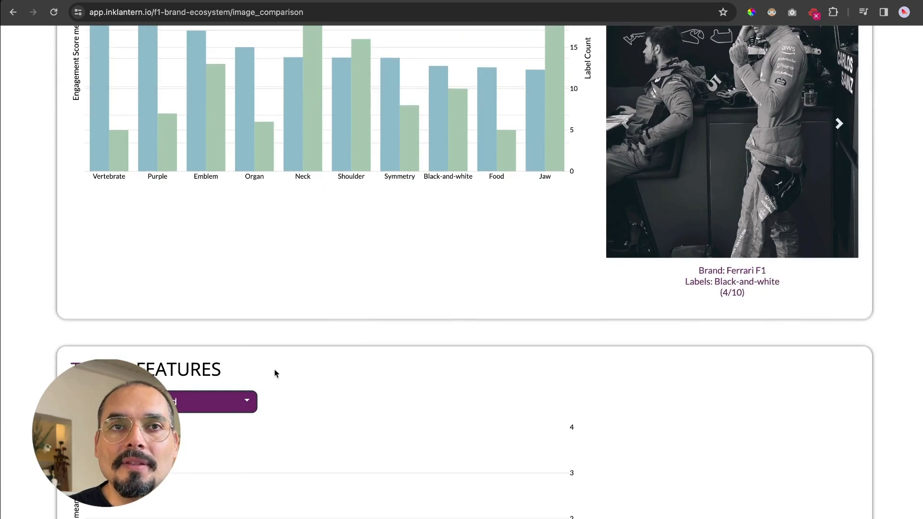
left_click(233, 400)
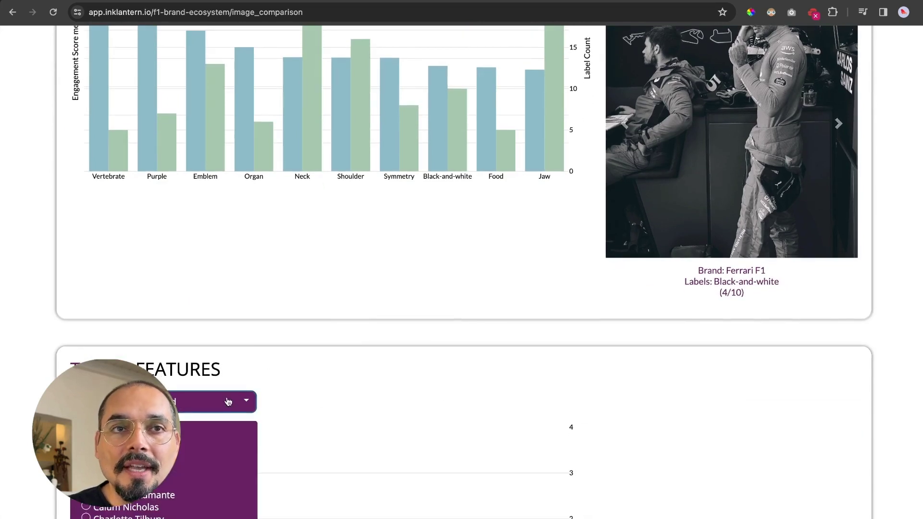
left_click(284, 338)
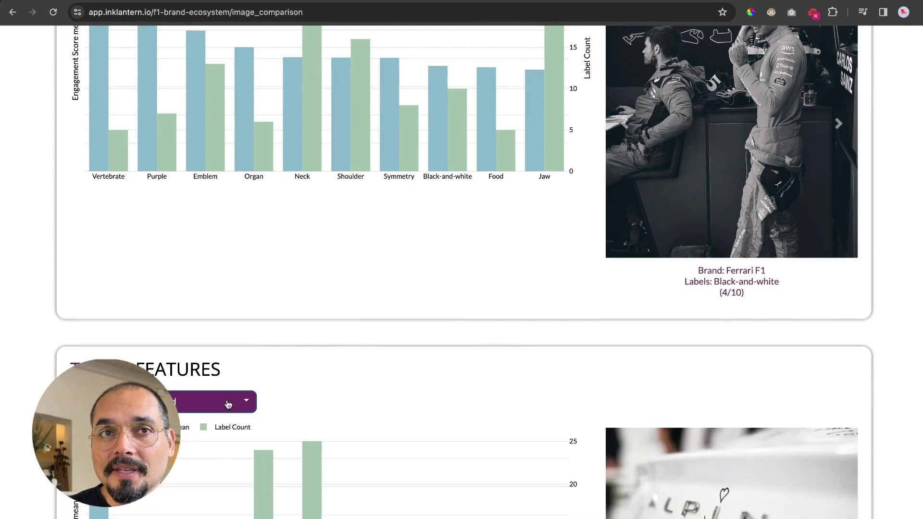
Set the brand of the second Top 10 Features chart to Bianca Bustamante.
left_click(212, 409)
scroll(170, 330, "down", 4)
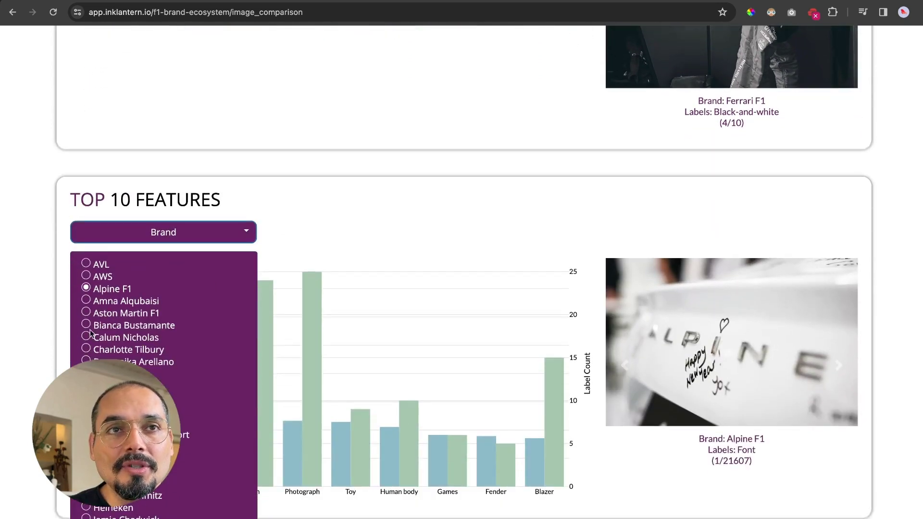
left_click(40, 318)
scroll(39, 318, "up", 2)
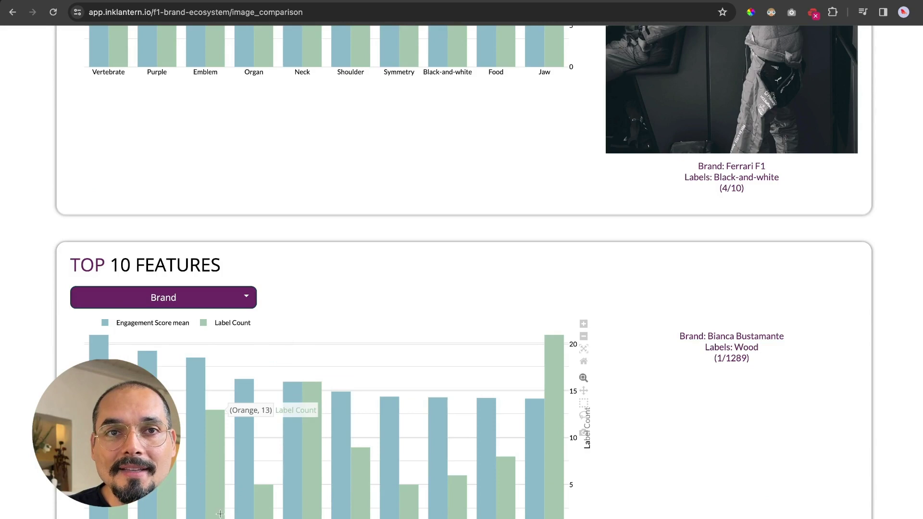
Show example images for Bianca Bustamante's Orange feature and browse through them.
scroll(221, 414, "down", 3)
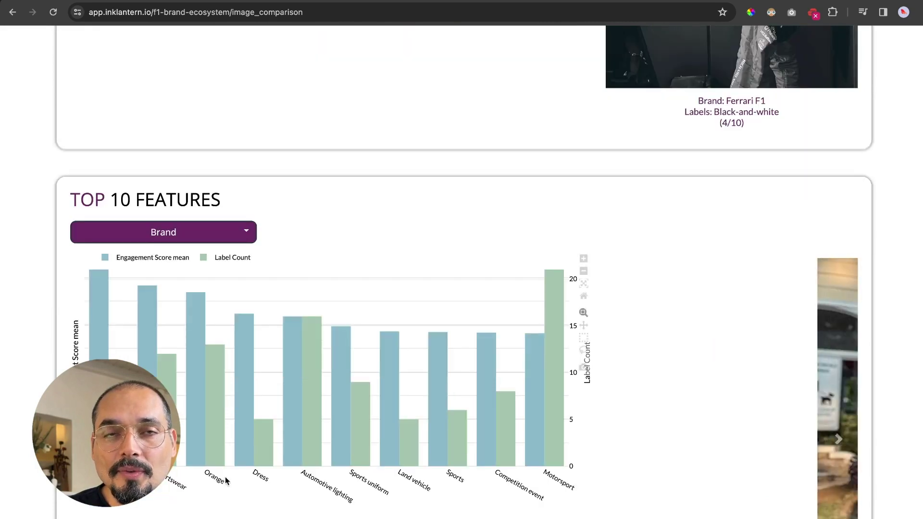
scroll(286, 498, "down", 1)
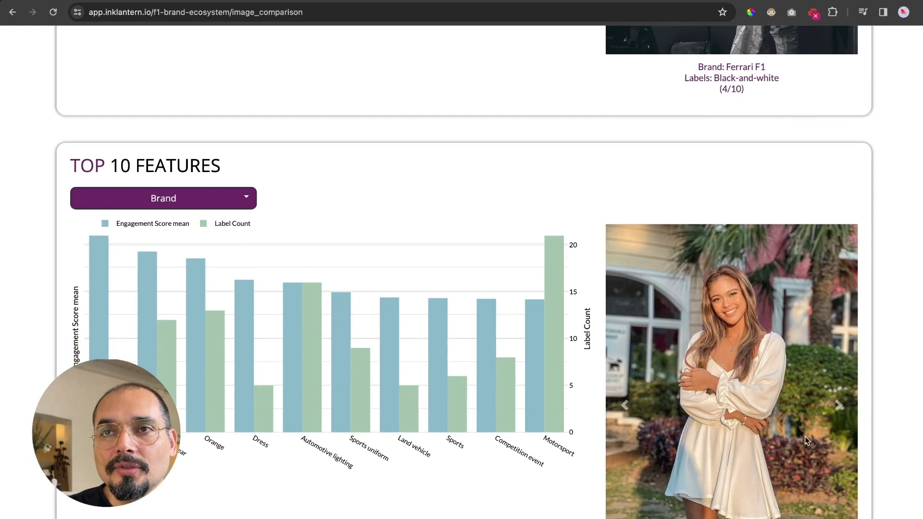
left_click(838, 406)
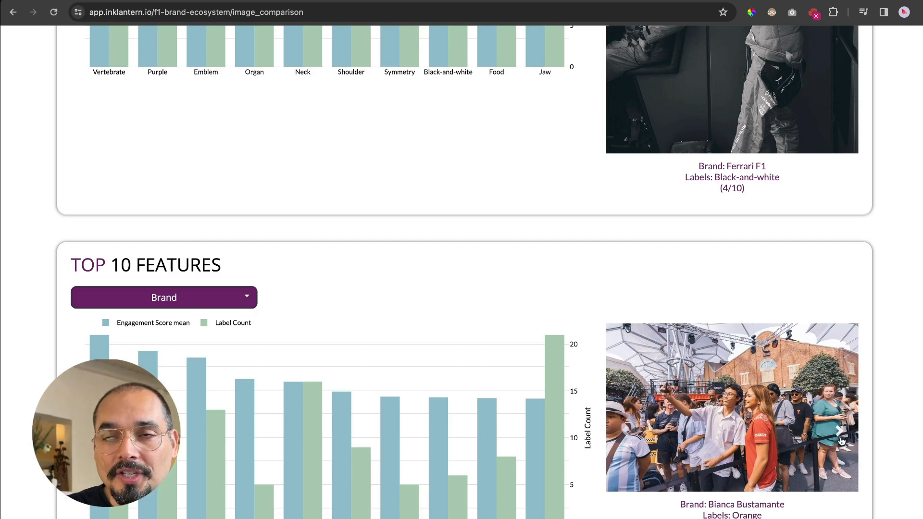
scroll(842, 434, "down", 2)
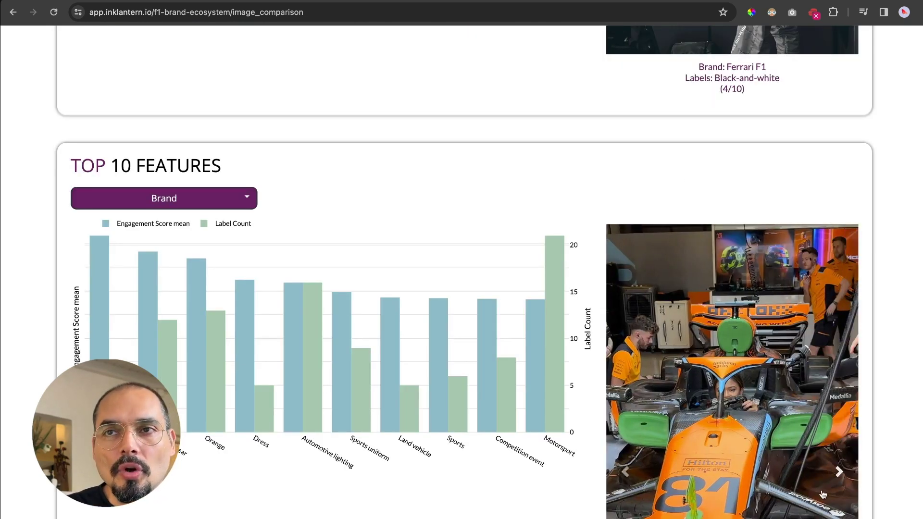
left_click(840, 472)
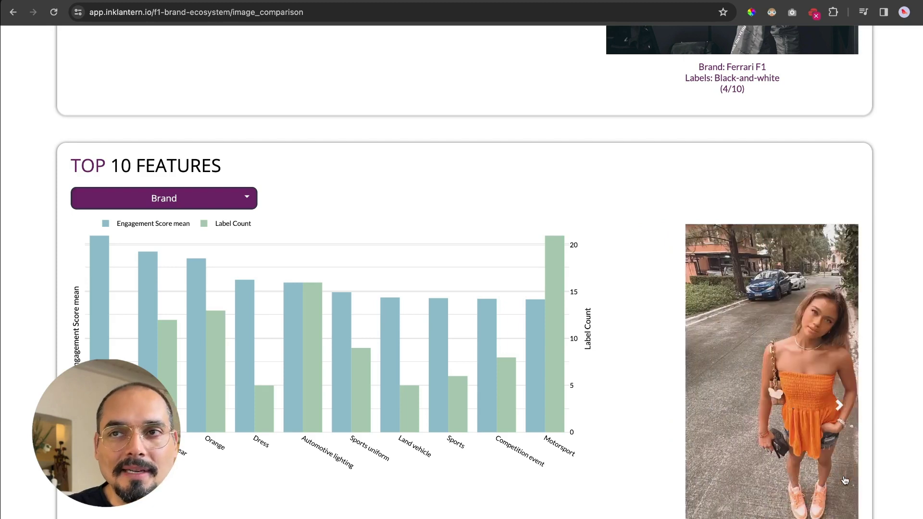
left_click(836, 414)
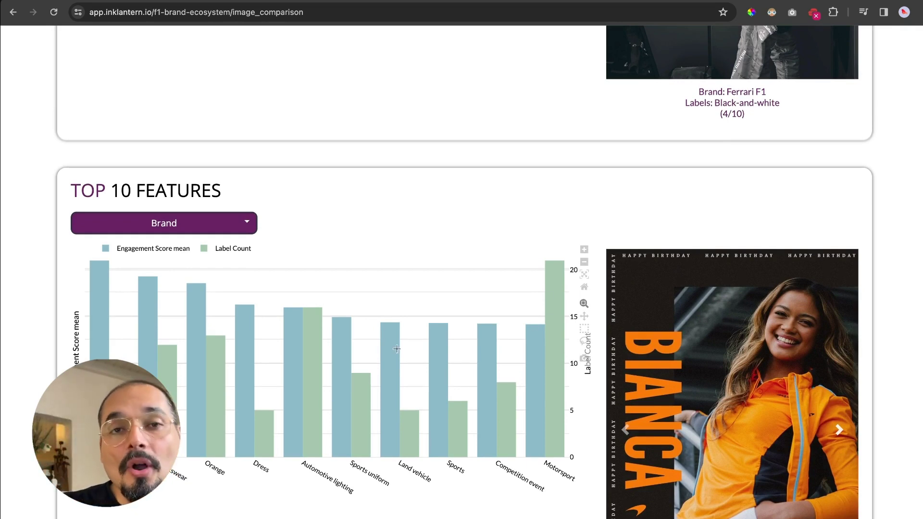
scroll(414, 284, "up", 10)
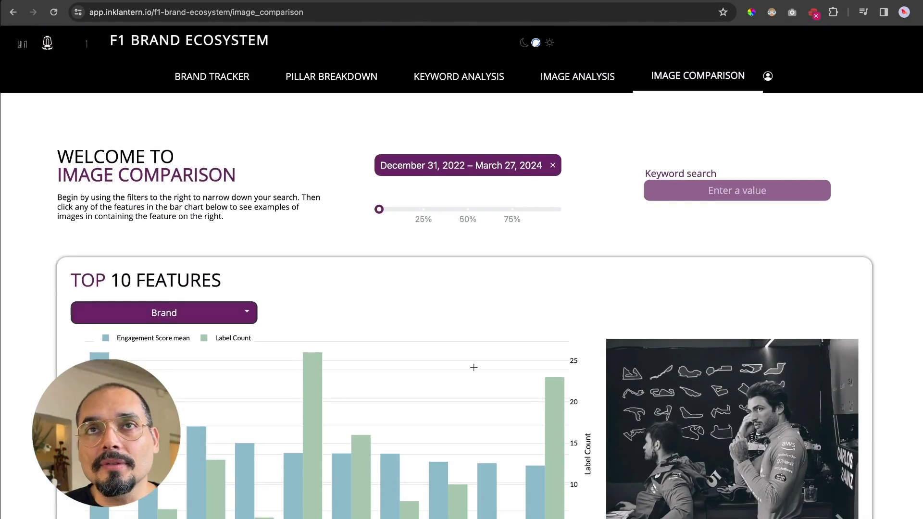